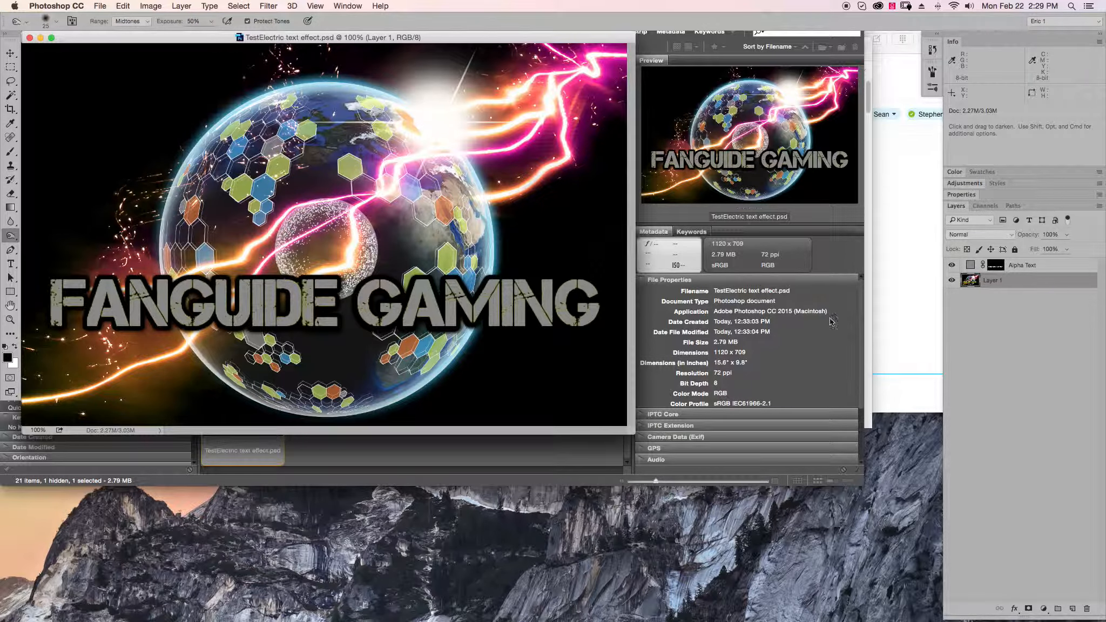
Step: Switch to Adobe Bridge and open TestElectric text effect.psd with Adobe After Effects CC 2015 13.7
{"action": "key", "text": "super+Tab"}
{"action": "key", "text": "Tab"}
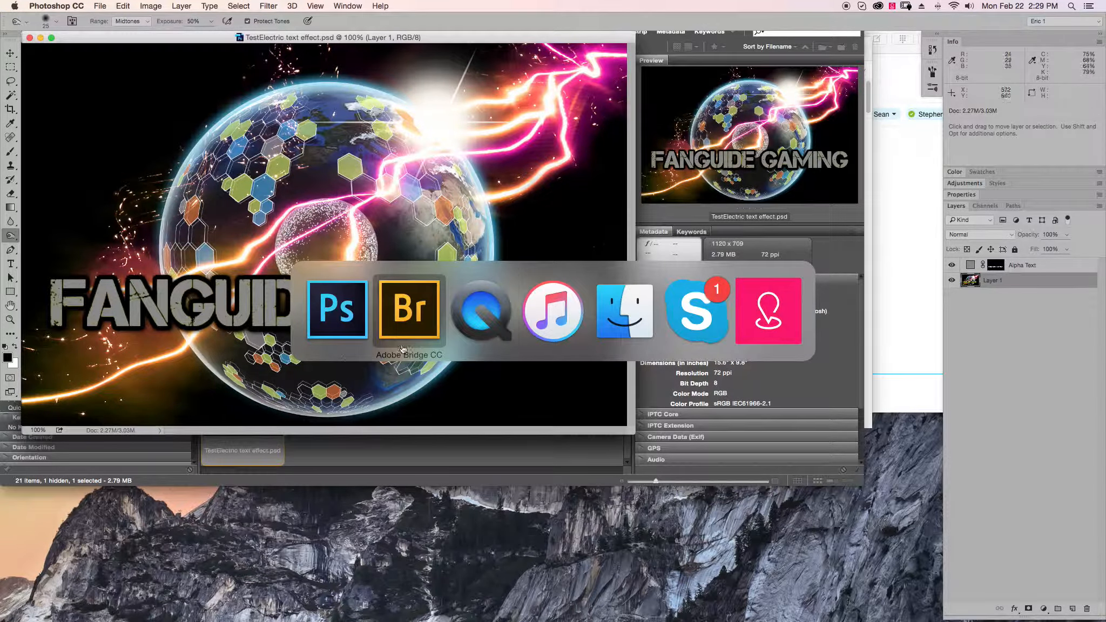
{"action": "key", "text": "super+Tab"}
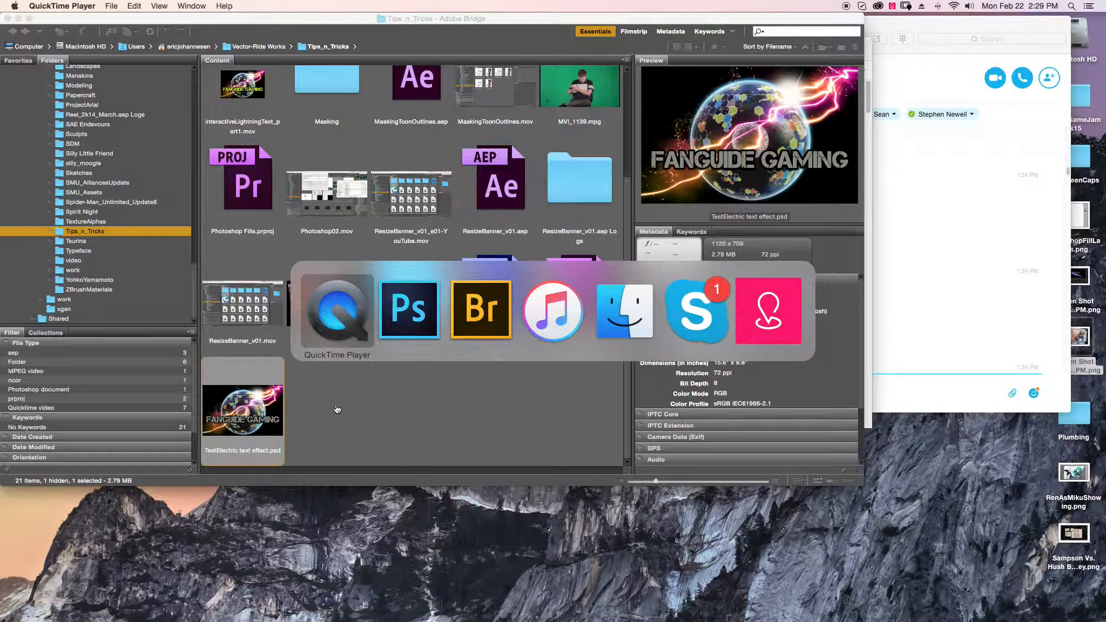
{"action": "key", "text": "super+Tab"}
{"action": "key", "text": "super+Tab"}
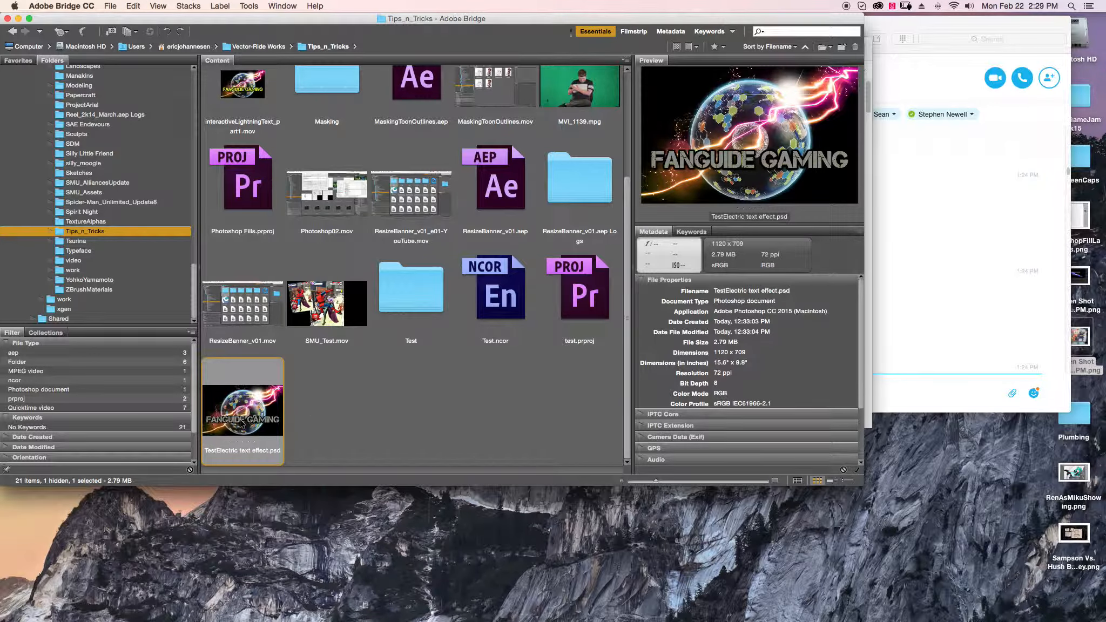
{"action": "right_click", "coordinate": [241, 424]}
{"action": "mouse_move", "coordinate": [324, 396]}
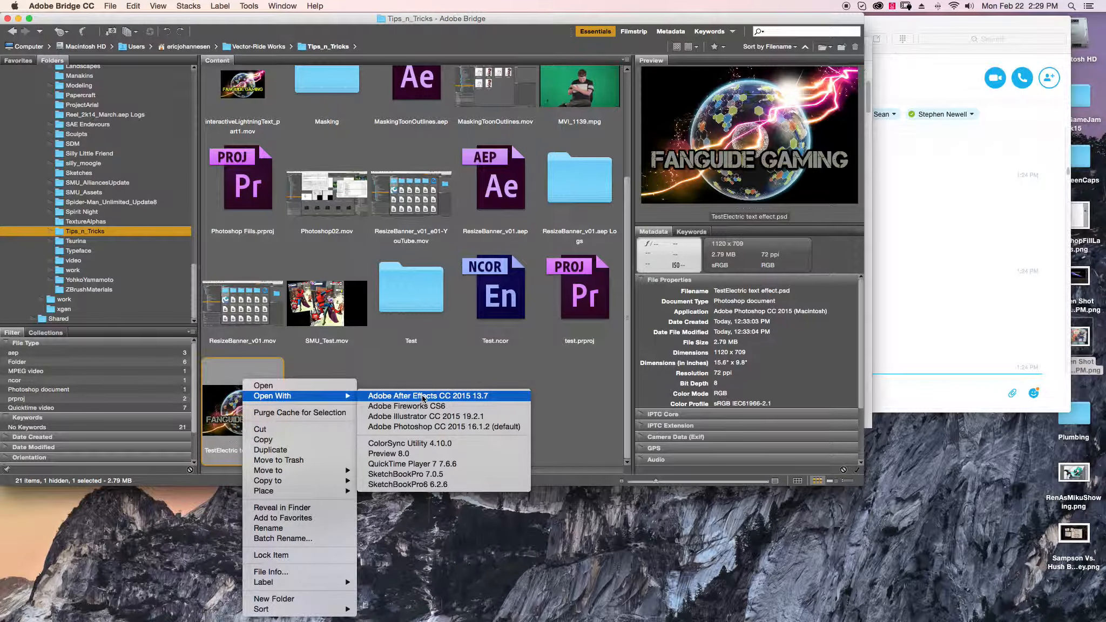
{"action": "left_click", "coordinate": [423, 397]}
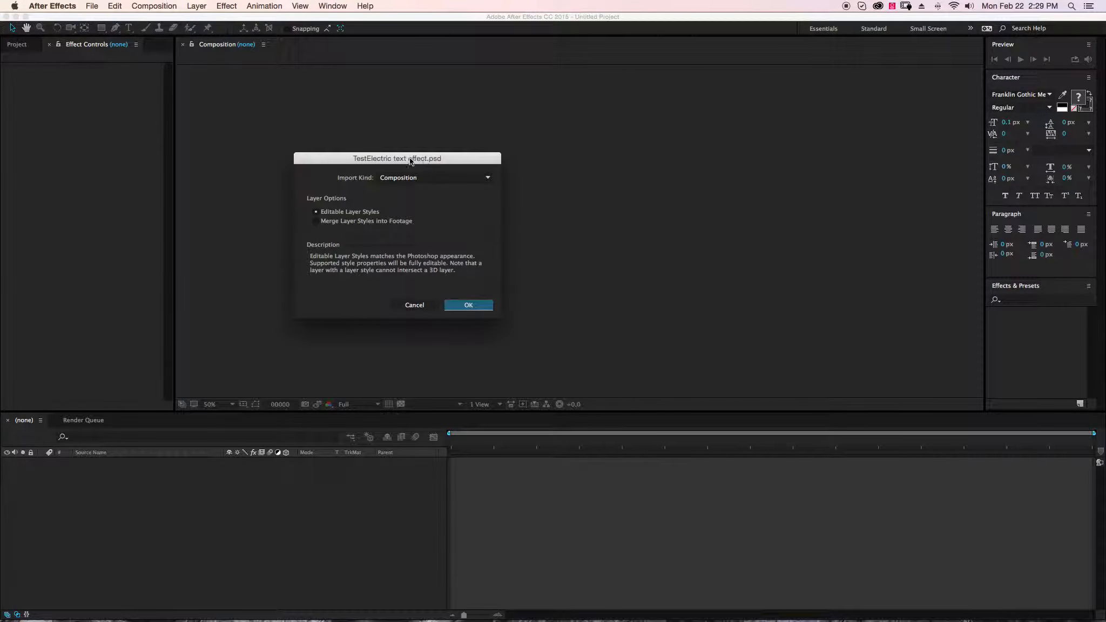
Step: Import the PSD as a Composition with Editable Layer Styles and open the TestElectric text effect composition
{"action": "left_click", "coordinate": [479, 179]}
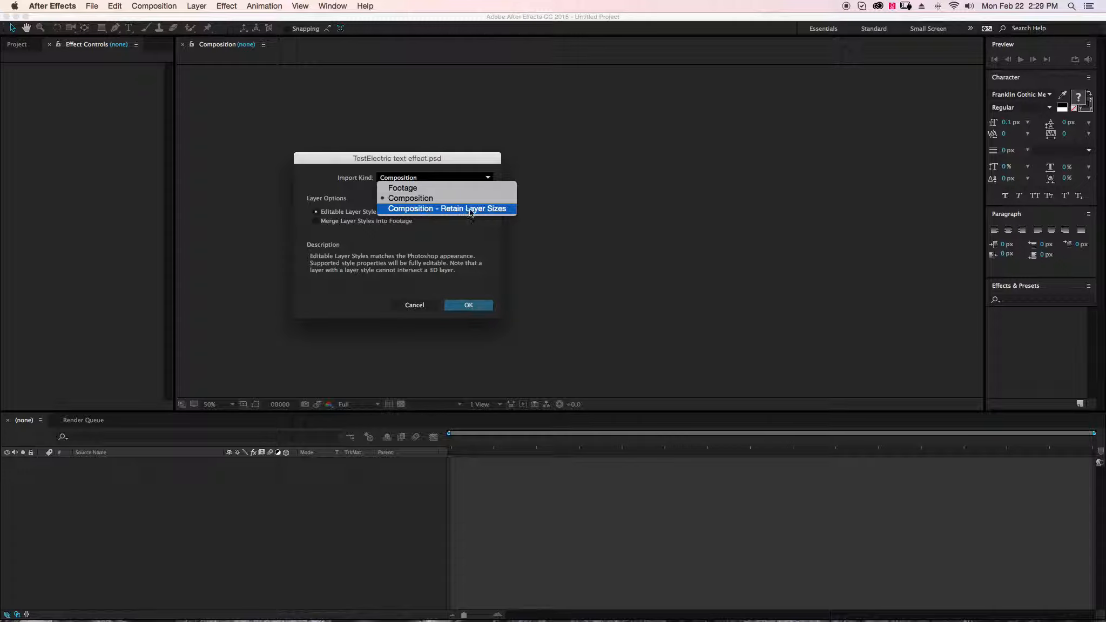
{"action": "left_click", "coordinate": [416, 198]}
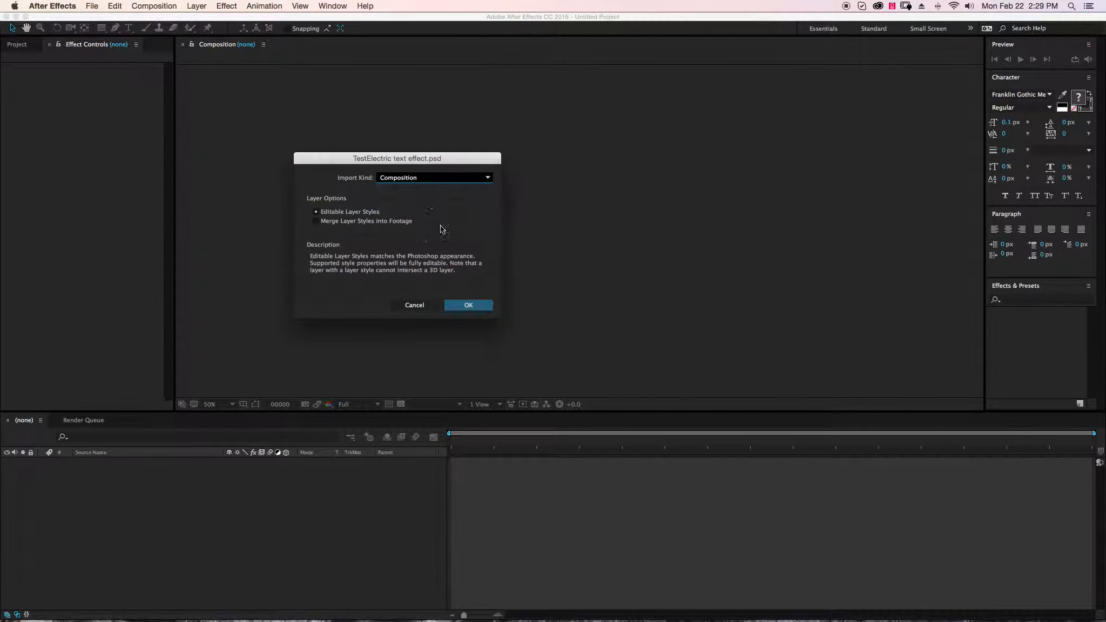
{"action": "left_click", "coordinate": [469, 306]}
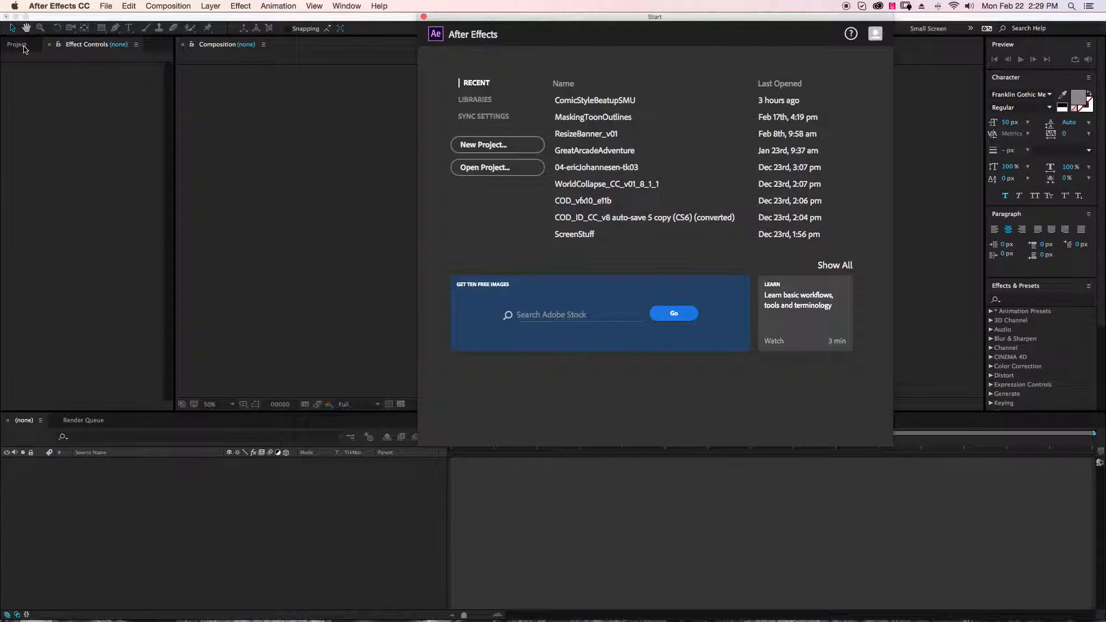
{"action": "left_click", "coordinate": [424, 17]}
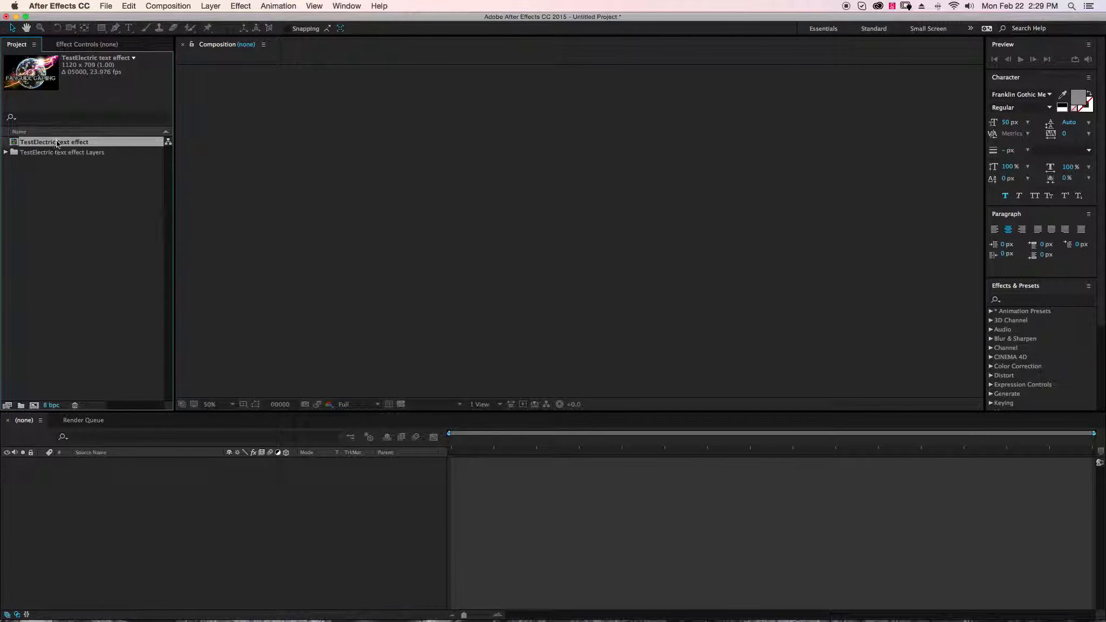
{"action": "double_click", "coordinate": [53, 143]}
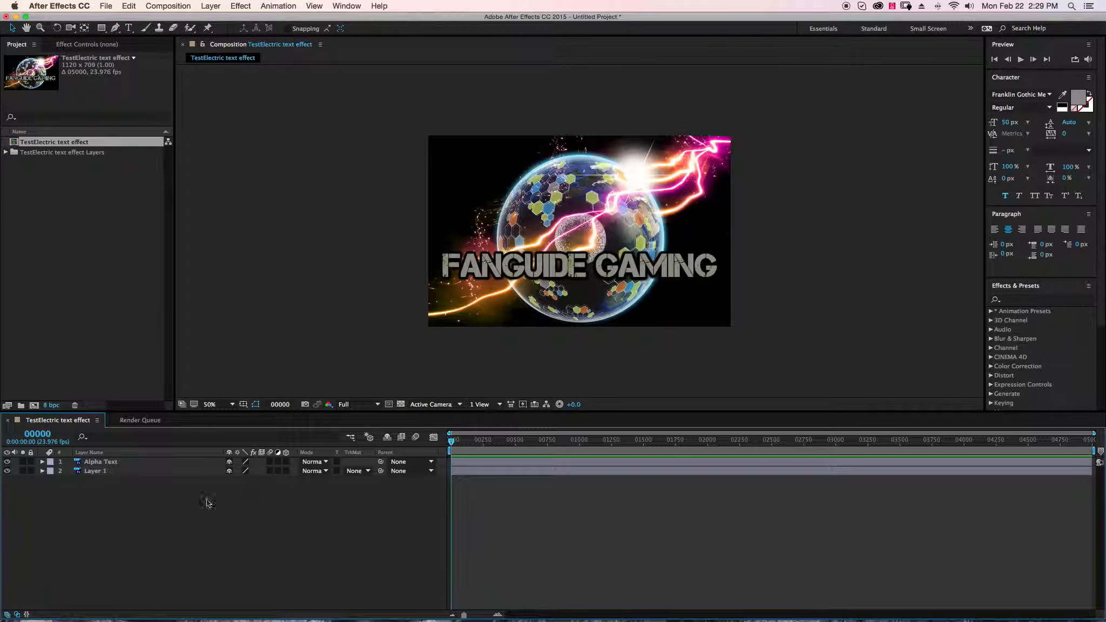
Step: Rename the Alpha Text layer as Lightning Effect 1
{"action": "left_click", "coordinate": [125, 464]}
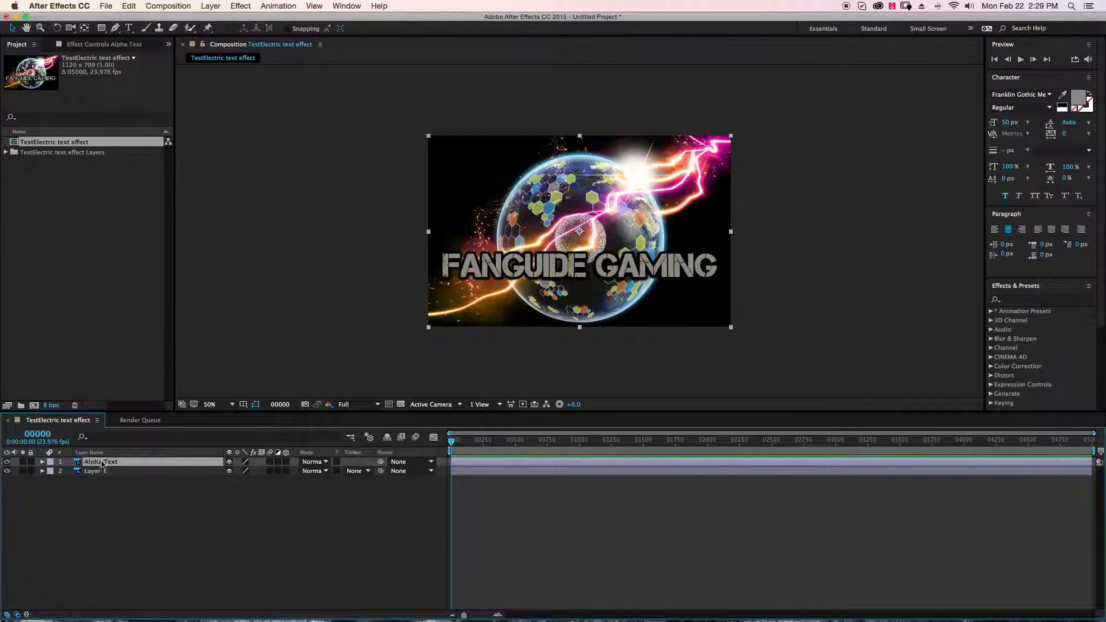
{"action": "key", "text": "Return"}
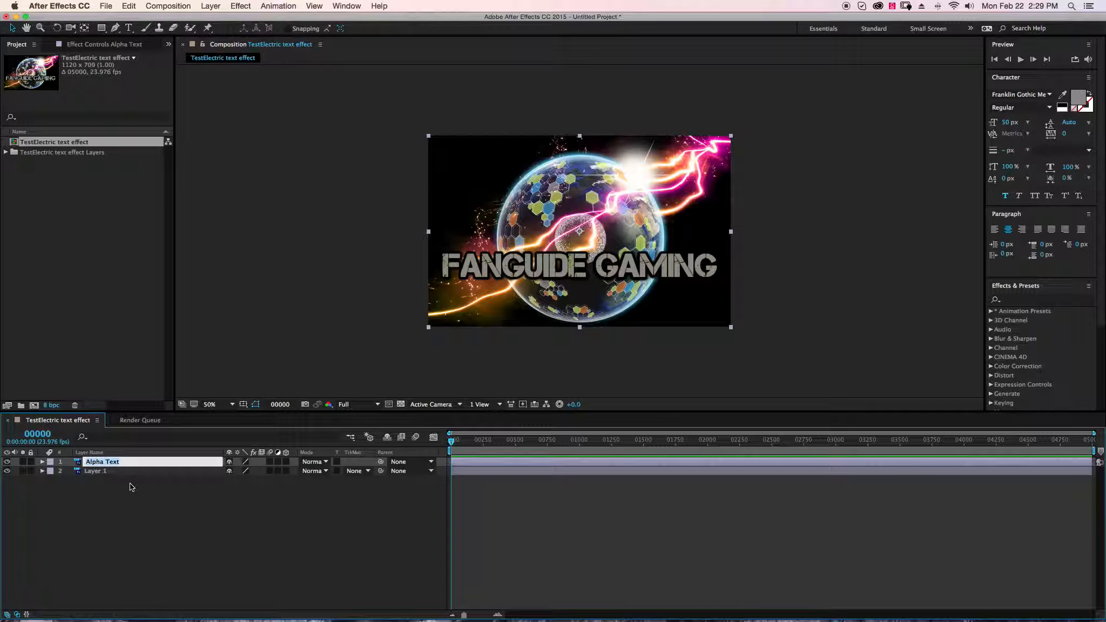
{"action": "type", "text": "Lightning Effect 1"}
{"action": "key", "text": "Return"}
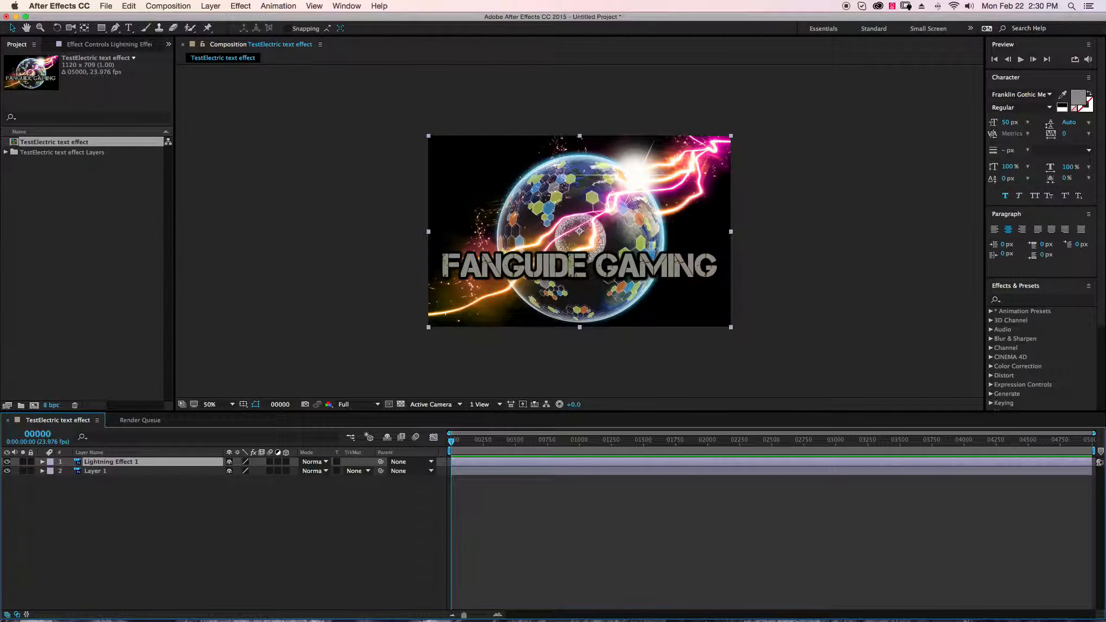
{"action": "key", "text": "super+d"}
{"action": "key", "text": "super+z"}
{"action": "left_click", "coordinate": [1018, 301]}
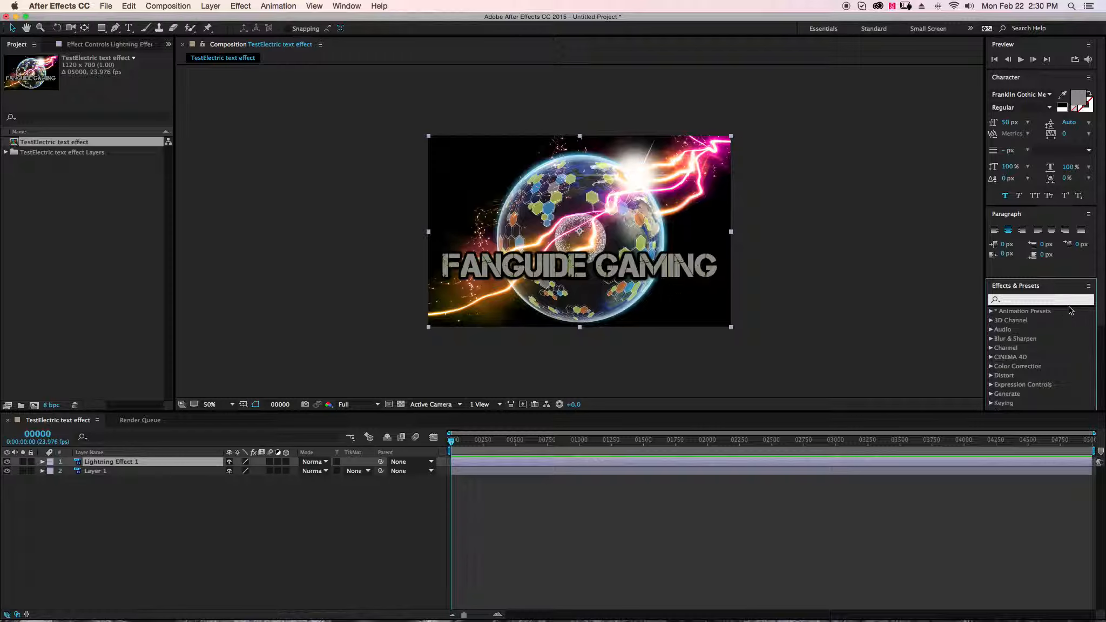
{"action": "left_click", "coordinate": [238, 6]}
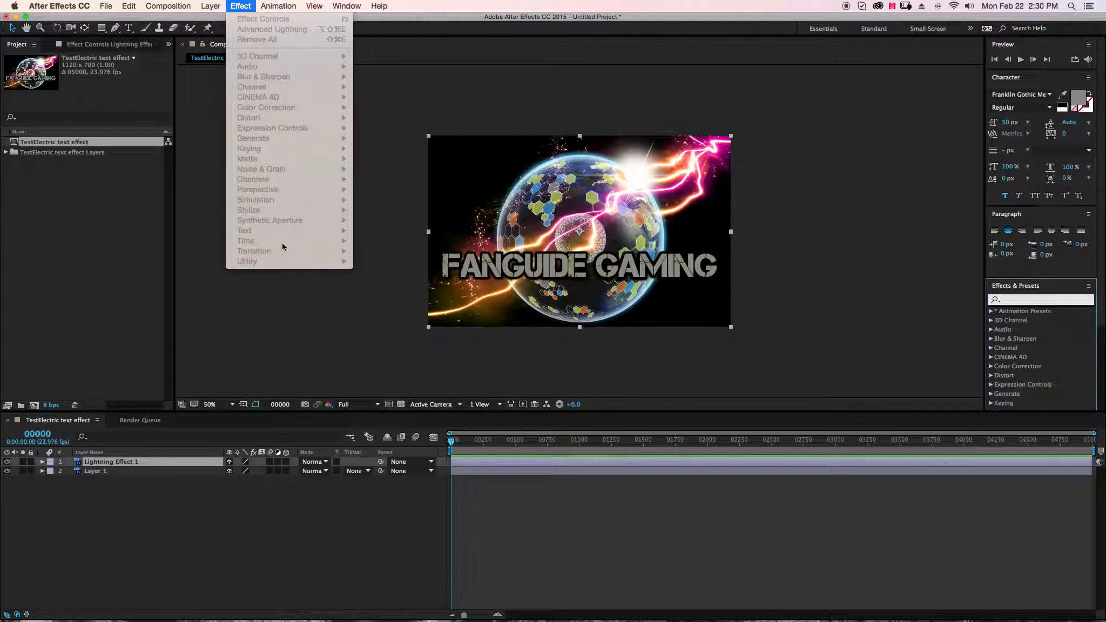
{"action": "left_click", "coordinate": [257, 3]}
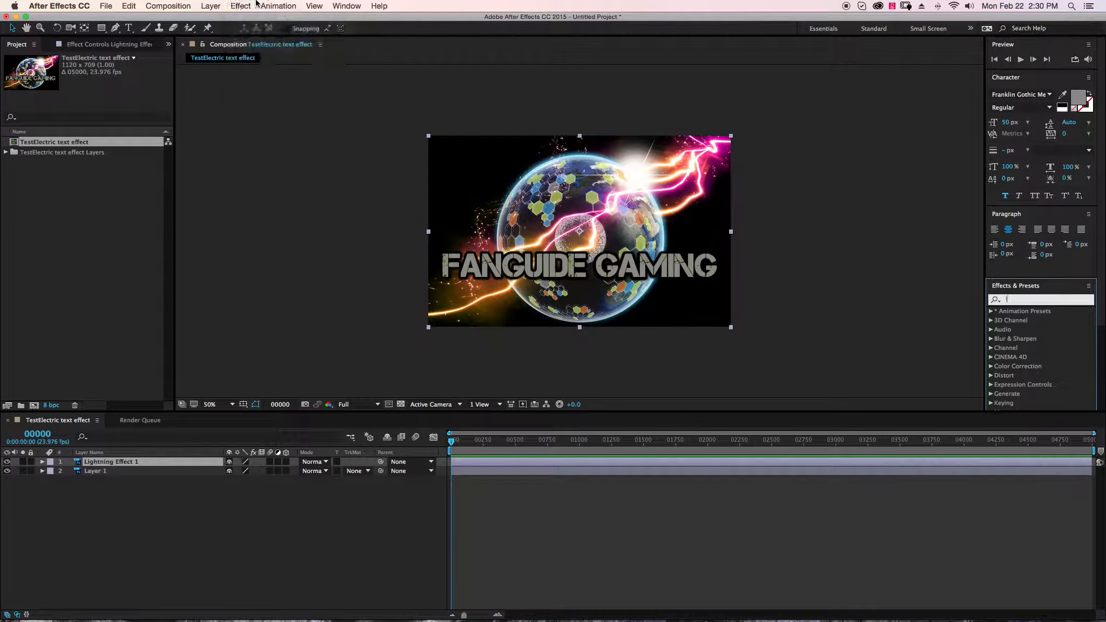
{"action": "left_click", "coordinate": [142, 464]}
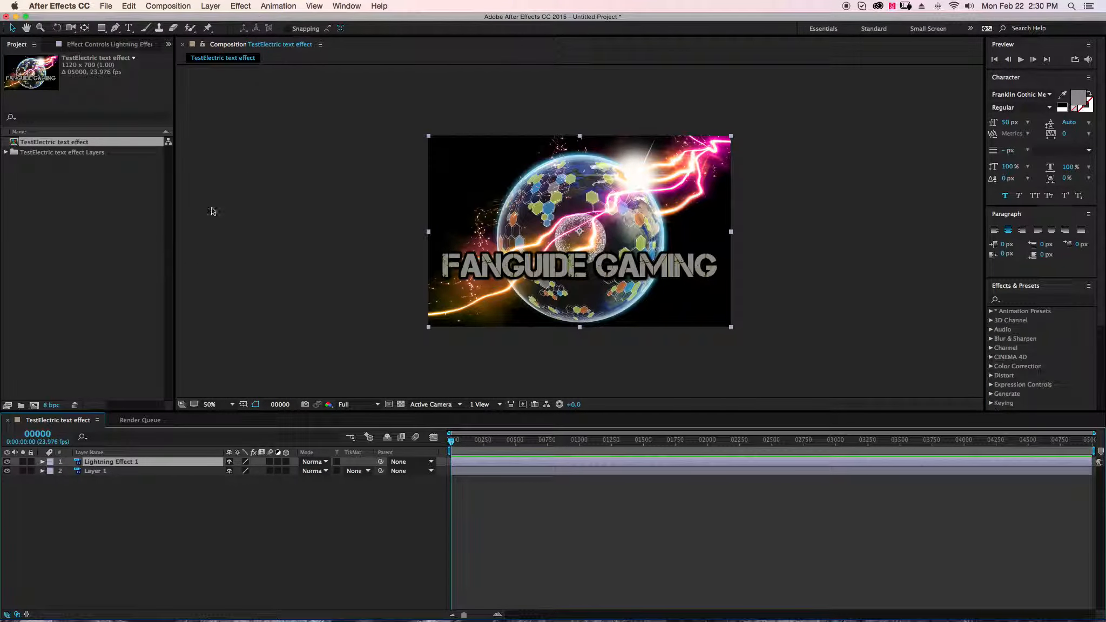
{"action": "left_click", "coordinate": [239, 4]}
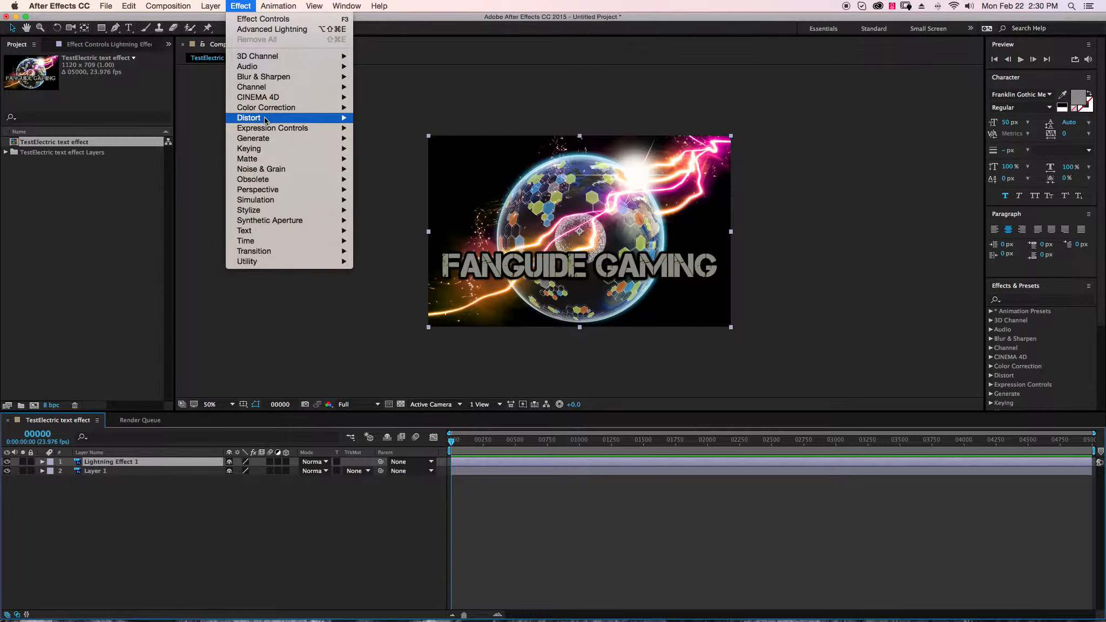
{"action": "mouse_move", "coordinate": [273, 138]}
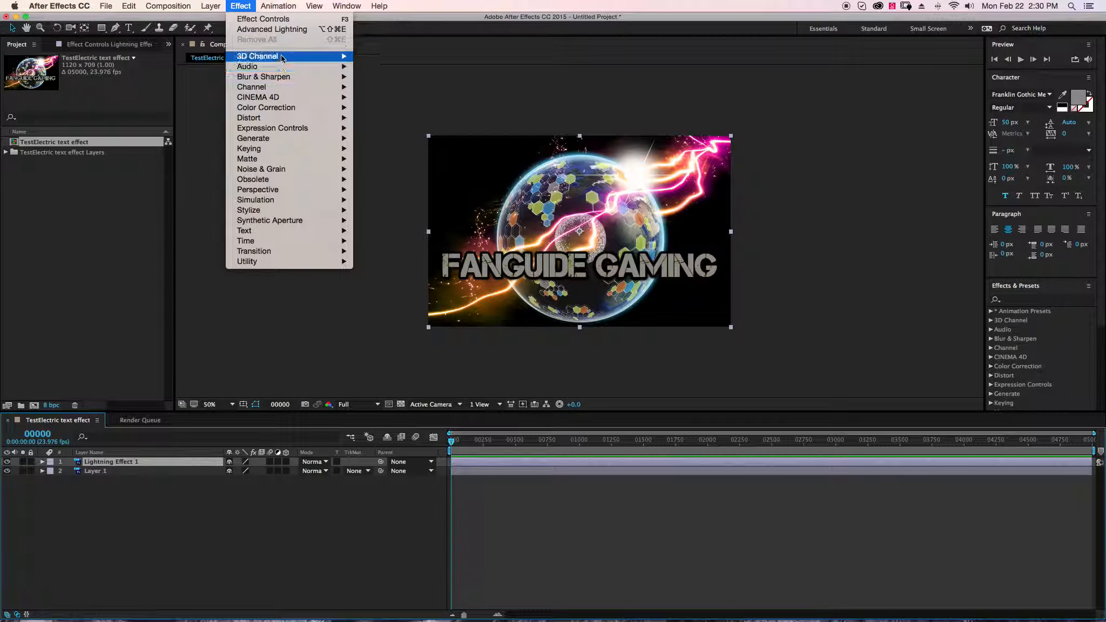
{"action": "left_click", "coordinate": [244, 5]}
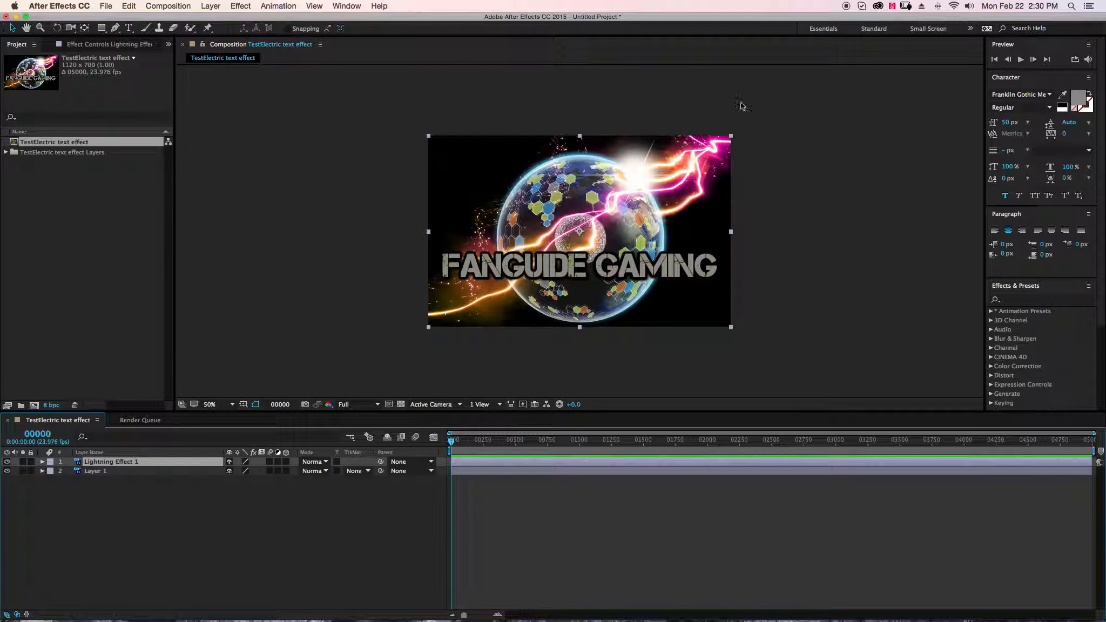
Step: Search the effects for lightning and apply Advanced Lightning to the Lightning Effect 1 layer
{"action": "left_click", "coordinate": [1022, 300]}
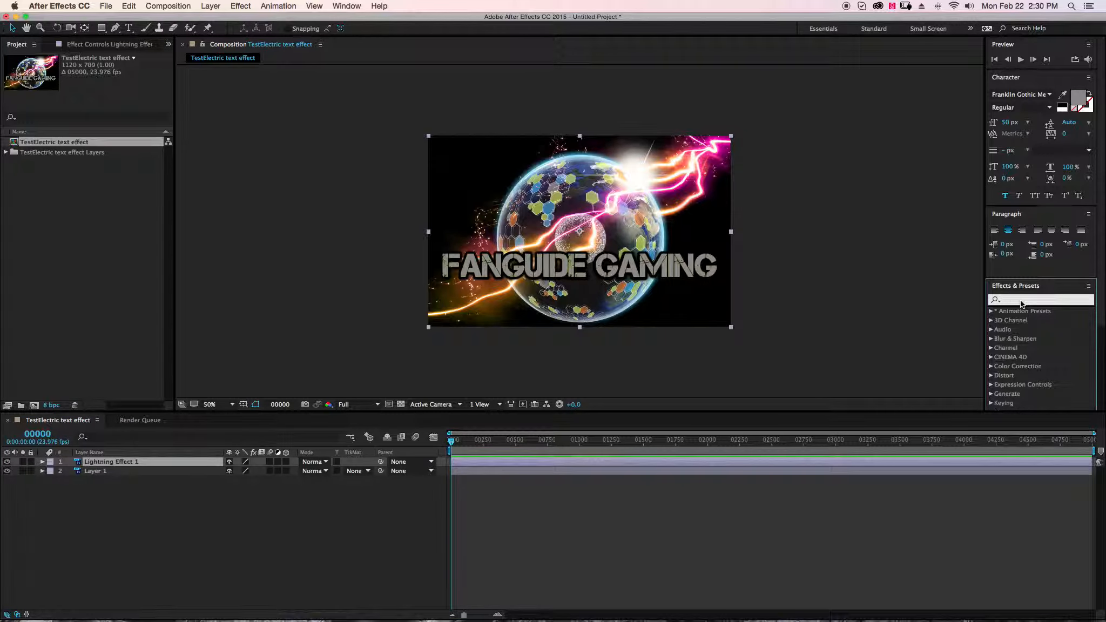
{"action": "left_click", "coordinate": [1022, 304]}
{"action": "type", "text": "l"}
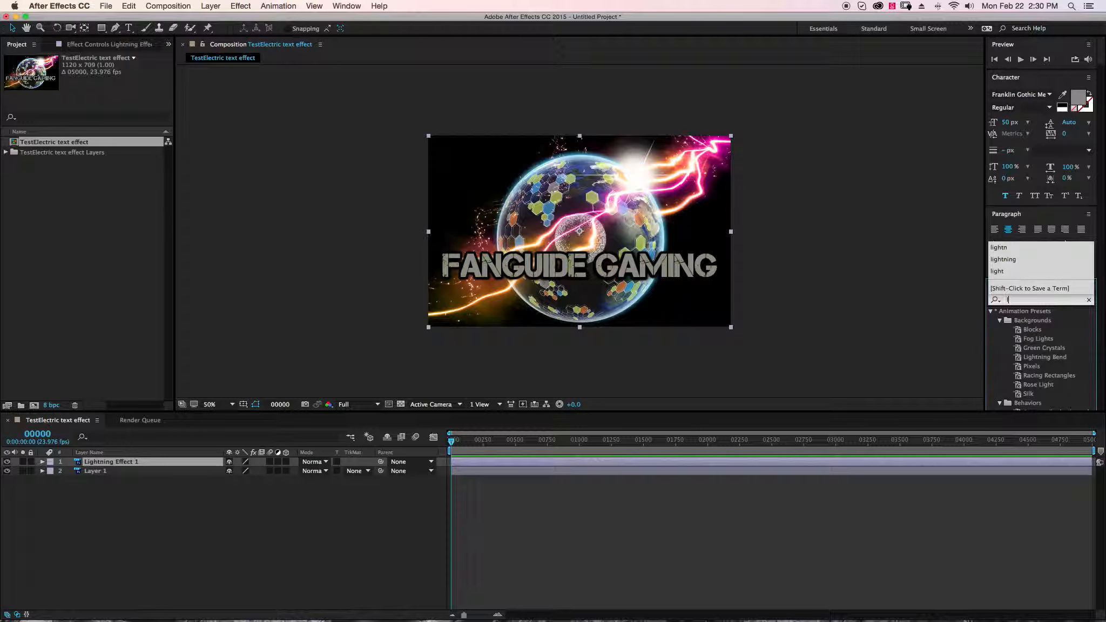
{"action": "left_click", "coordinate": [1033, 261]}
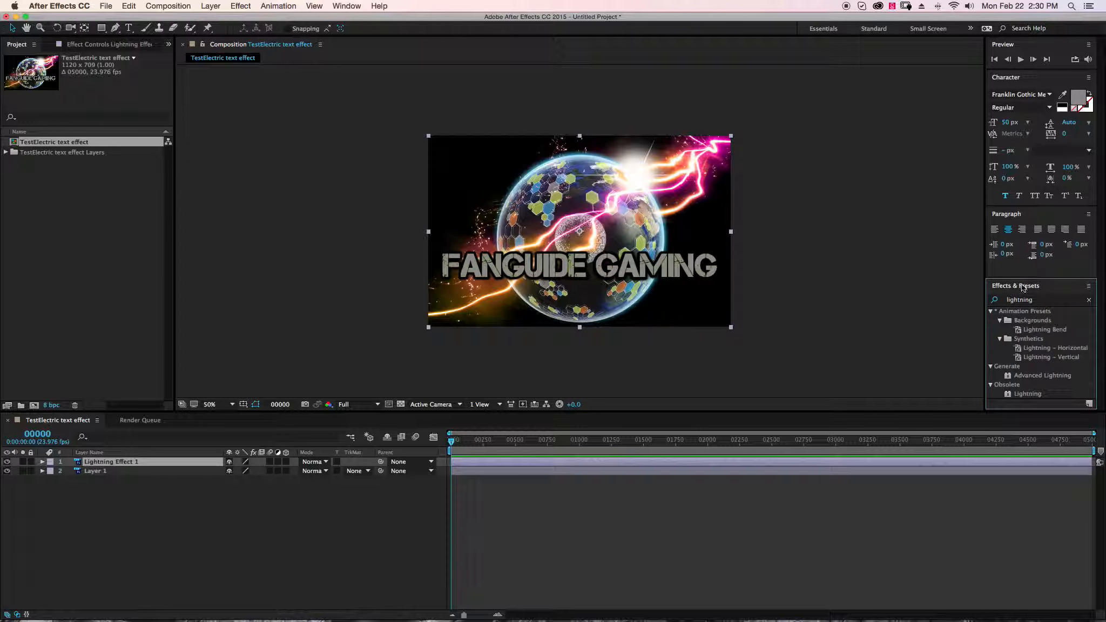
{"action": "left_click", "coordinate": [1043, 377]}
{"action": "double_click", "coordinate": [1008, 378]}
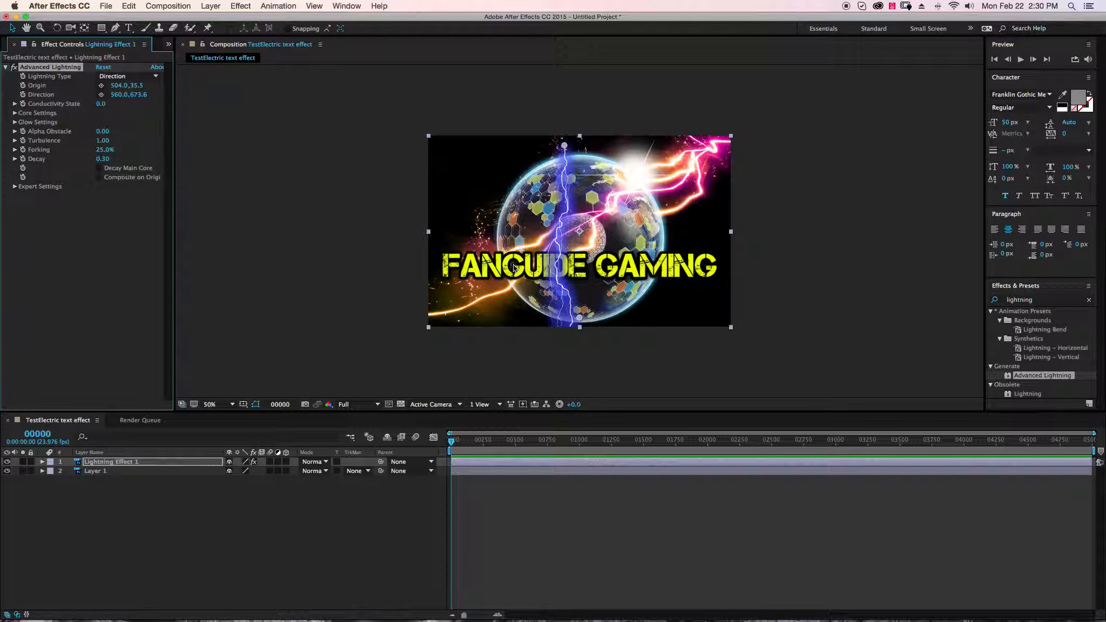
Step: Check the lightning with Layer 1 temporarily hidden, toggling Composite on Original on and off, and show Layer 1 again
{"action": "left_click", "coordinate": [7, 470]}
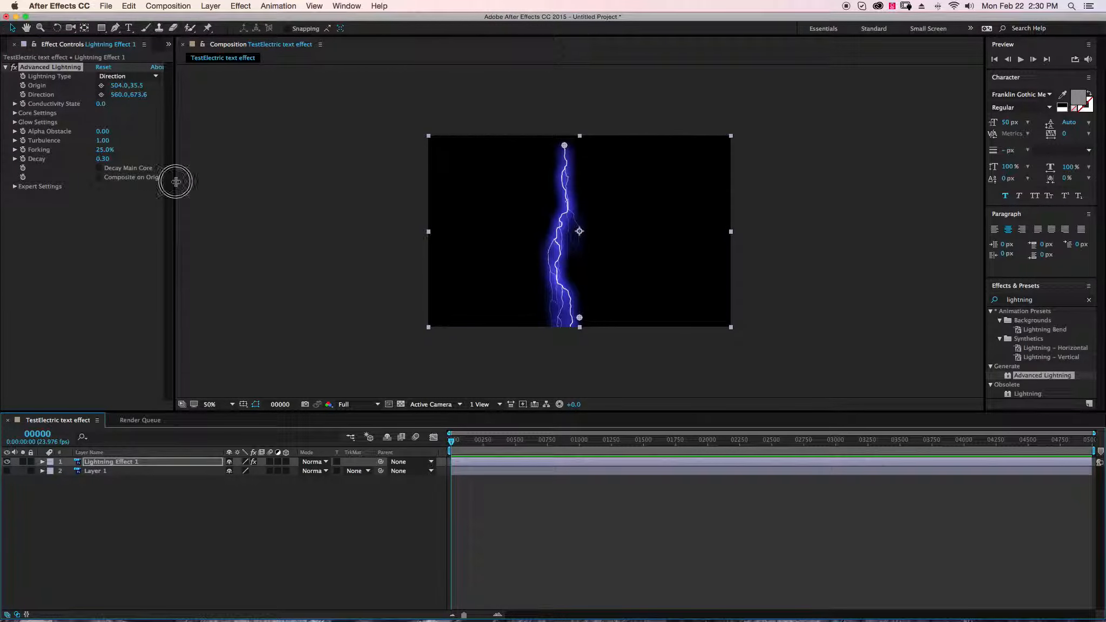
{"action": "left_click", "coordinate": [99, 177]}
{"action": "left_click", "coordinate": [99, 177]}
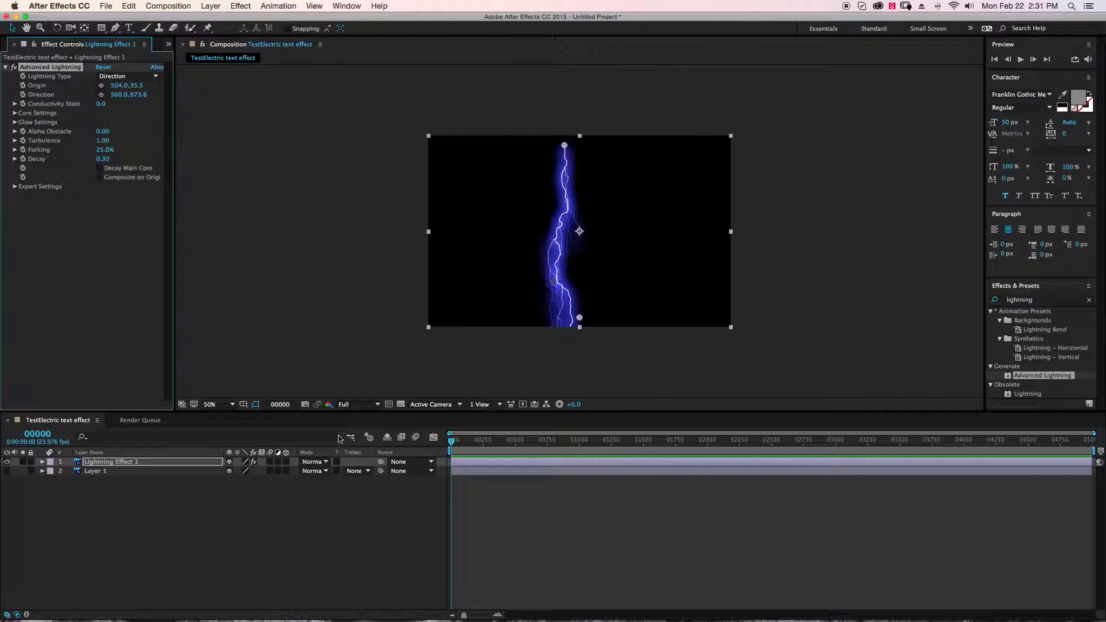
{"action": "left_click", "coordinate": [6, 472]}
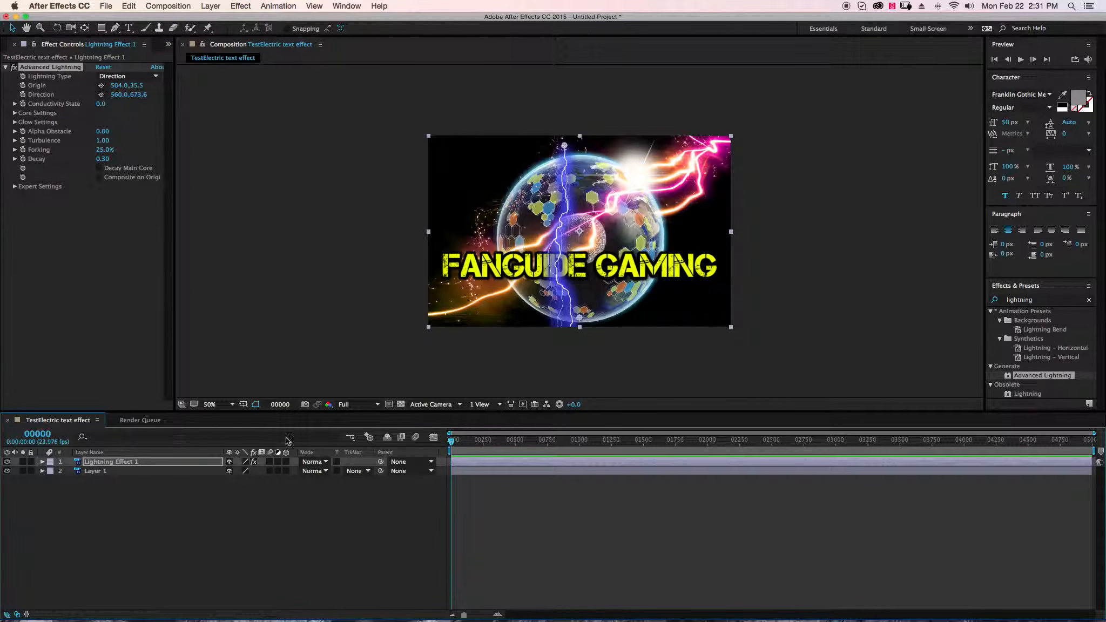
Step: Set the Lightning Effect 1 layer's blending mode to Screen
{"action": "left_click", "coordinate": [324, 462]}
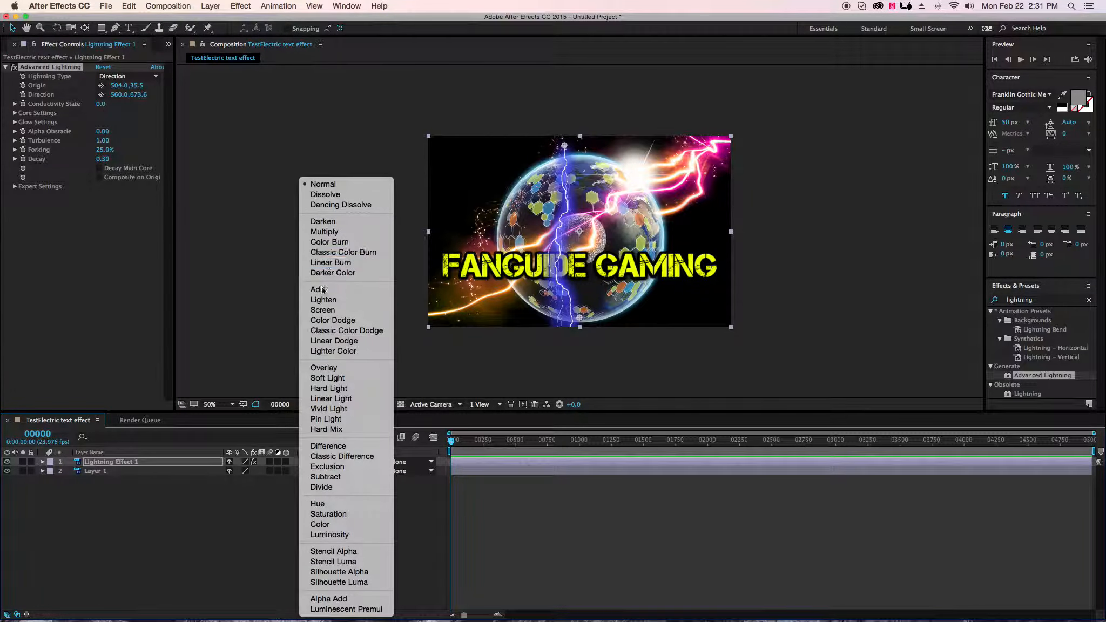
{"action": "left_click", "coordinate": [322, 310]}
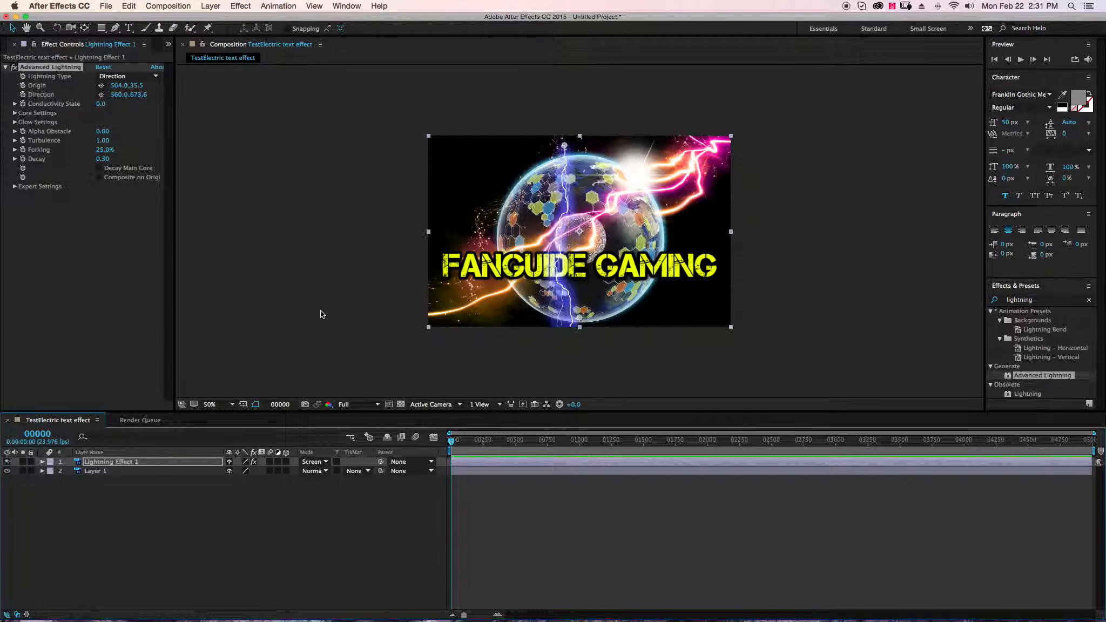
Step: Place the lightning's origin beyond the image's right edge at about 1266, 364 and its direction point beyond the left edge at about -182, 674
{"action": "left_click_drag", "start_coordinate": [565, 150], "coordinate": [750, 160]}
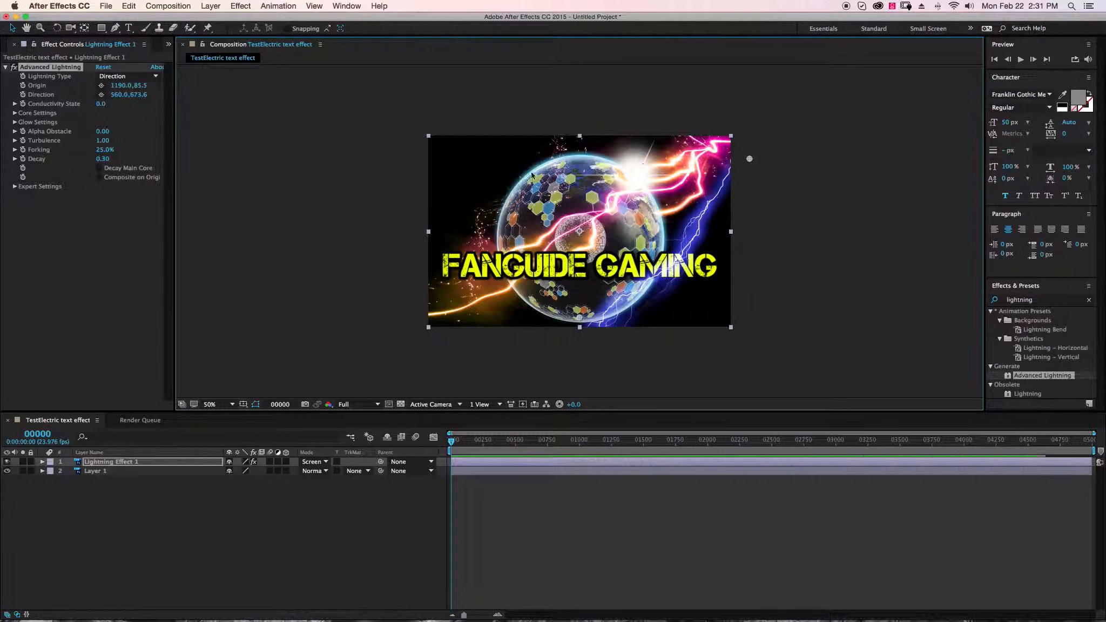
{"action": "left_click", "coordinate": [101, 86]}
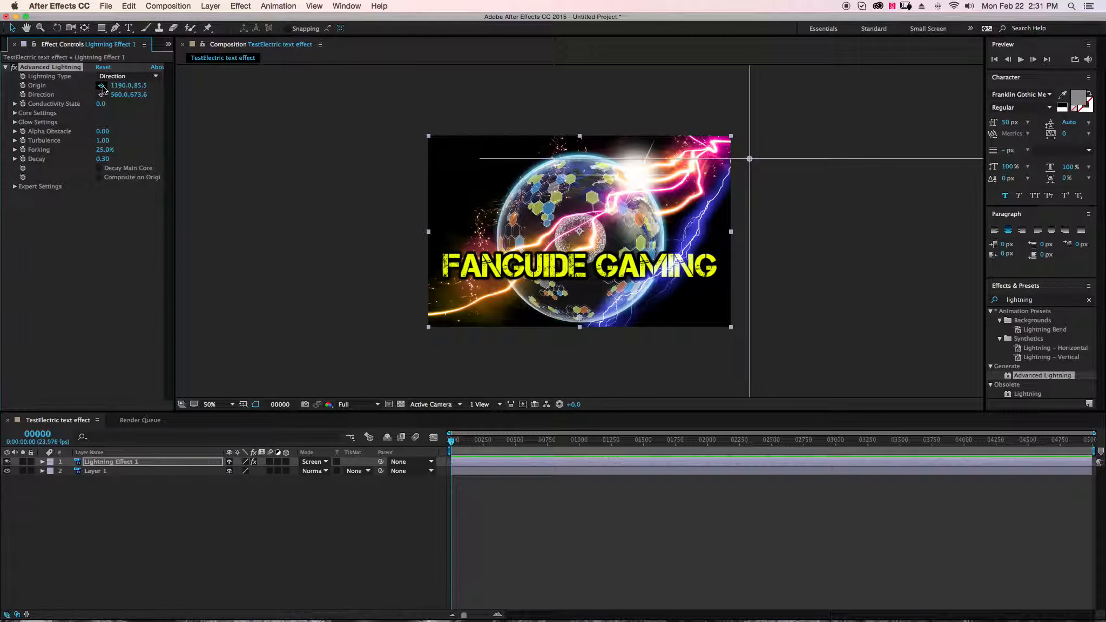
{"action": "left_click", "coordinate": [748, 158]}
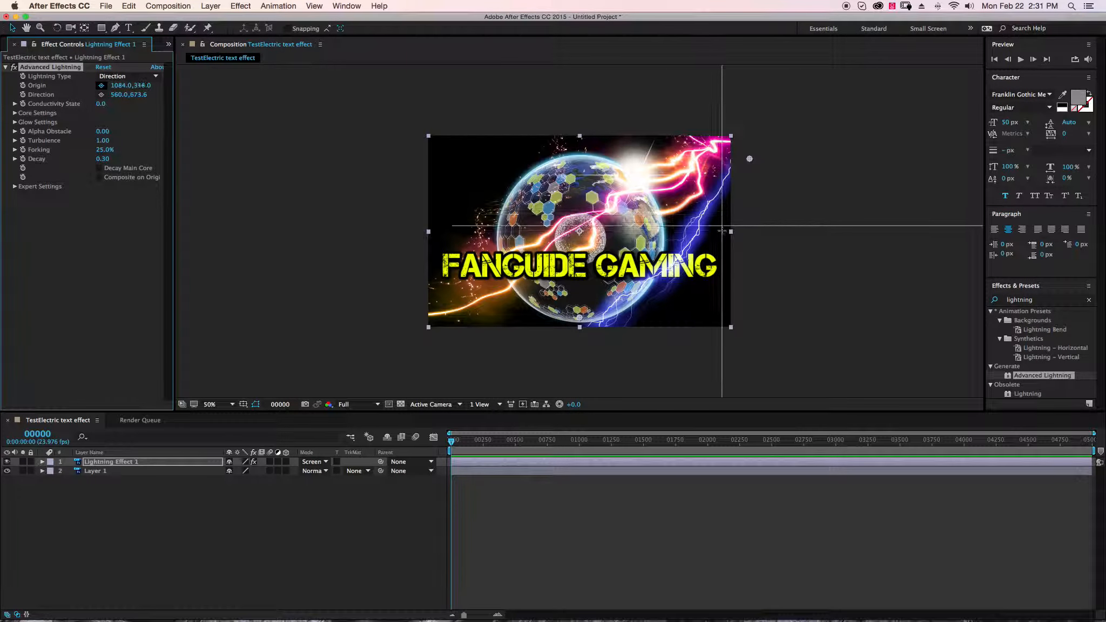
{"action": "left_click", "coordinate": [770, 235]}
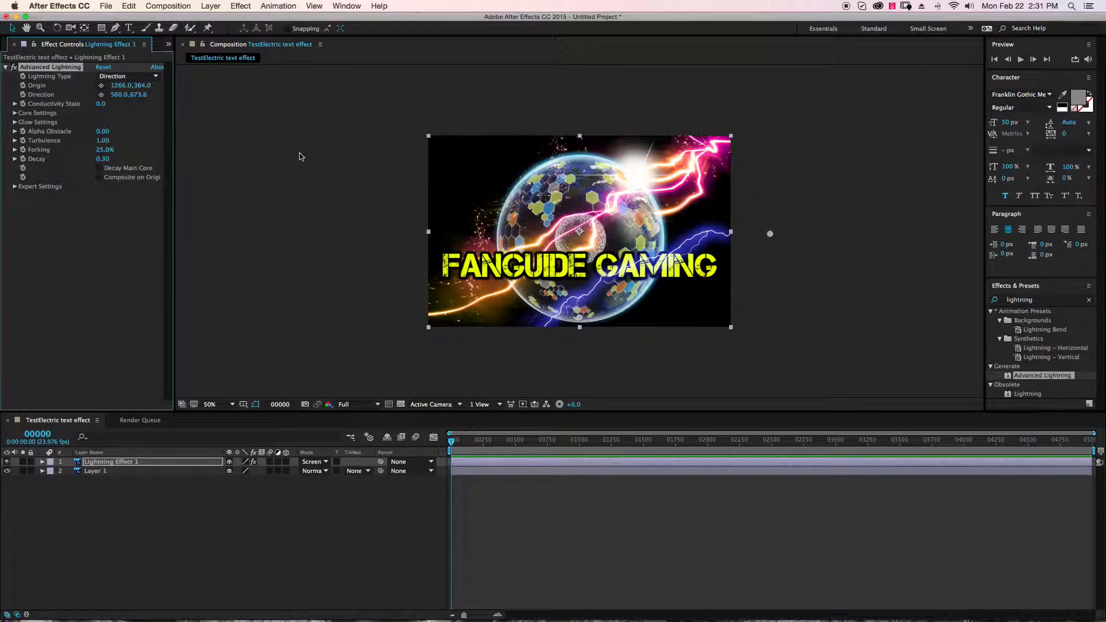
{"action": "left_click", "coordinate": [102, 95]}
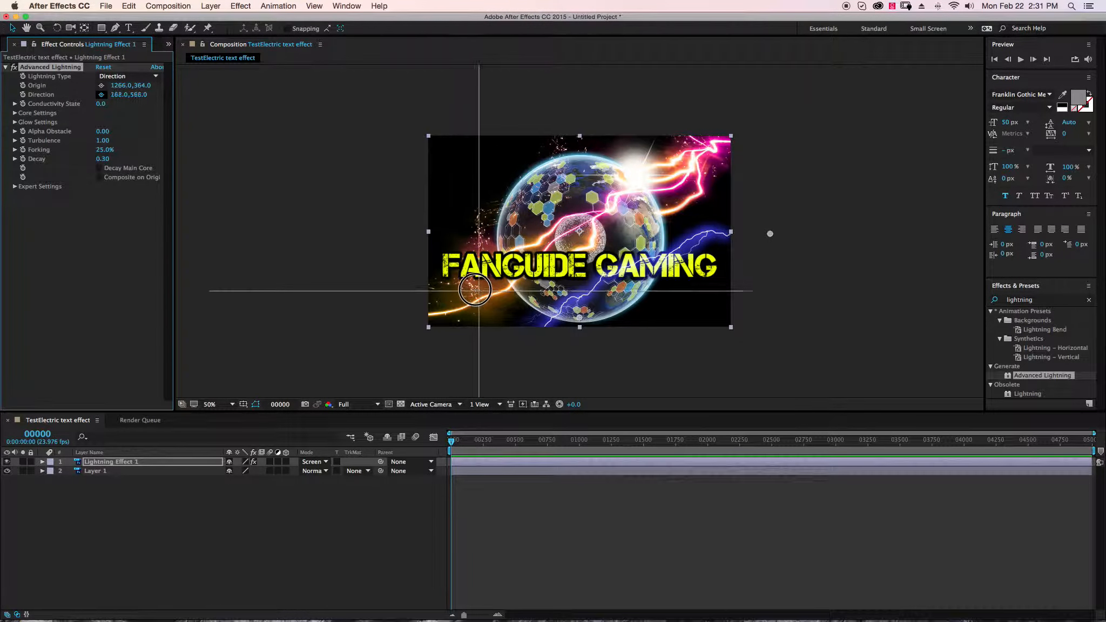
{"action": "left_click", "coordinate": [430, 300]}
{"action": "left_click_drag", "start_coordinate": [431, 300], "coordinate": [380, 319]}
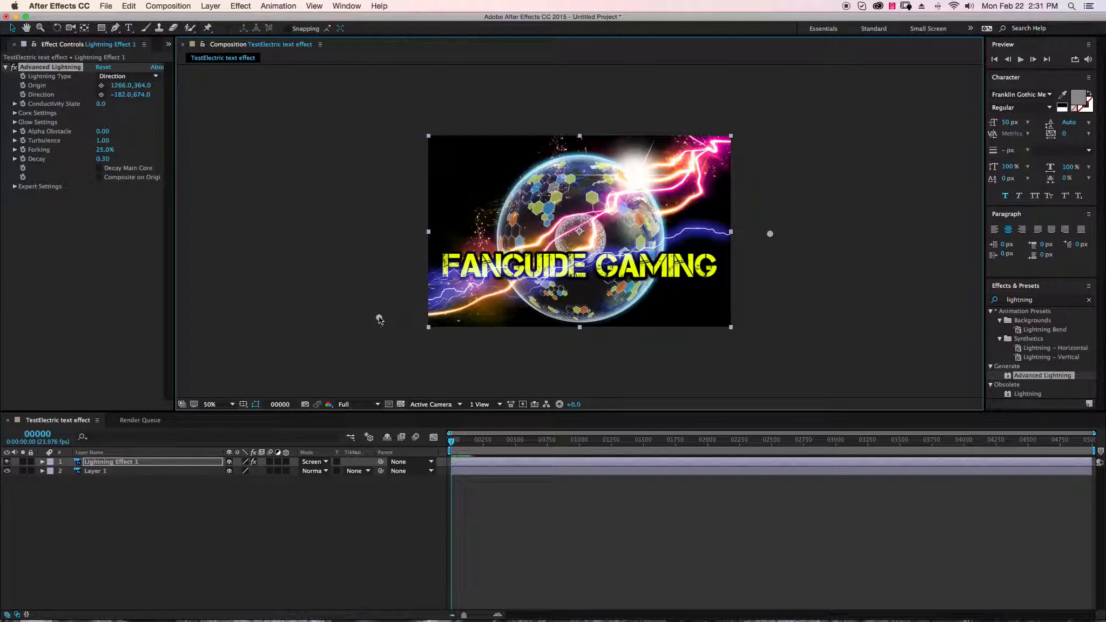
Step: Expand the core and glow settings of Lightning Effect 1's Advanced Lightning and raise its Alpha Obstacle to 10.00
{"action": "left_click", "coordinate": [14, 113]}
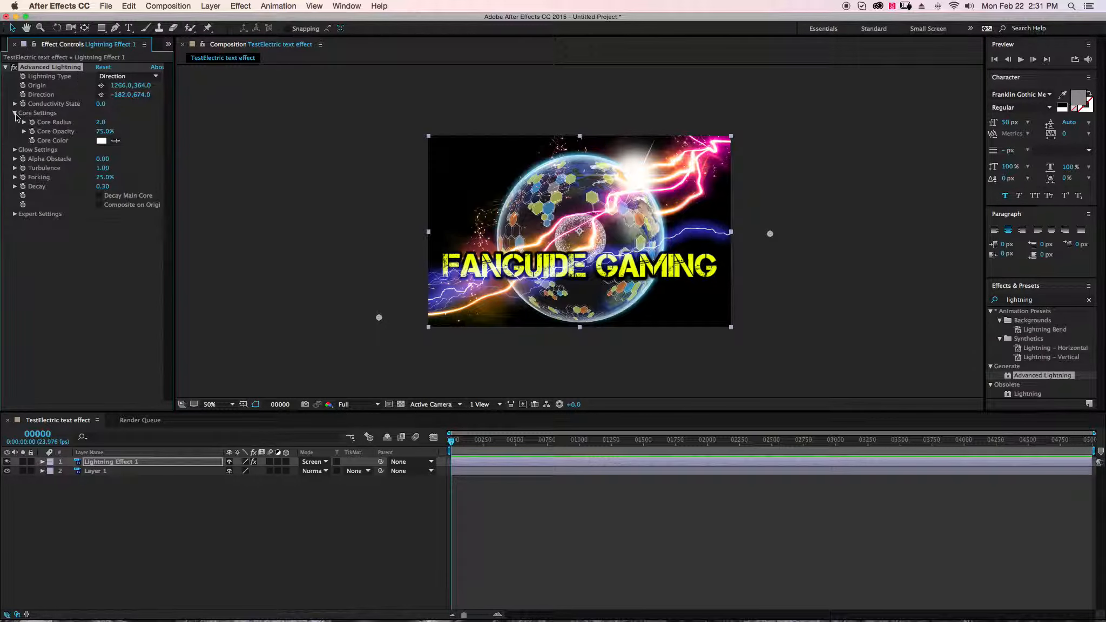
{"action": "left_click", "coordinate": [16, 149]}
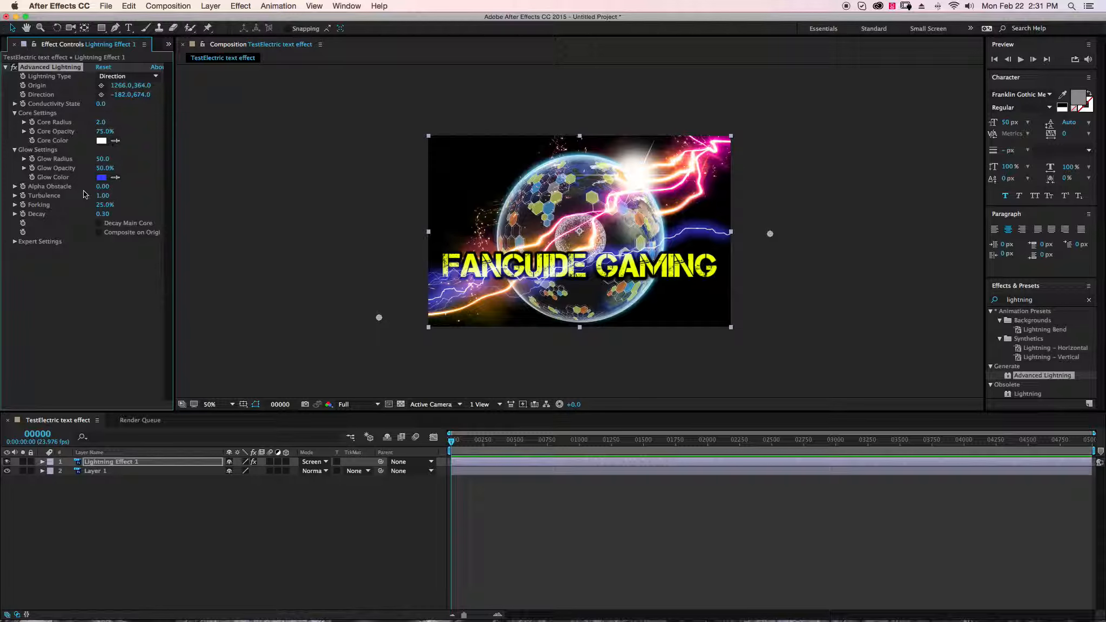
{"action": "left_click_drag", "start_coordinate": [100, 190], "coordinate": [152, 188]}
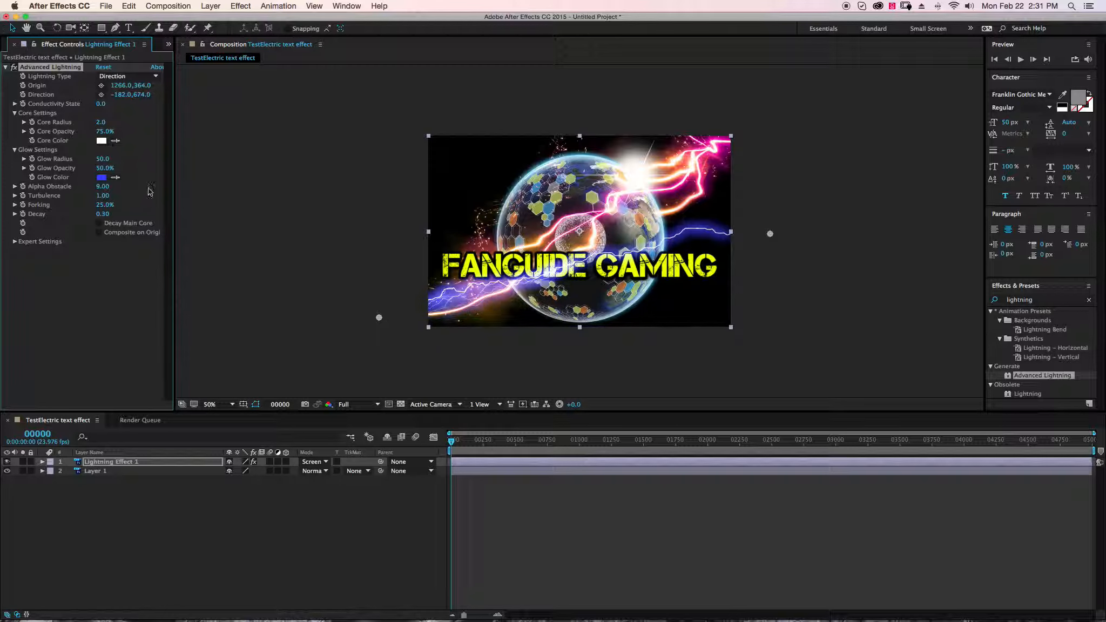
{"action": "left_click", "coordinate": [14, 187]}
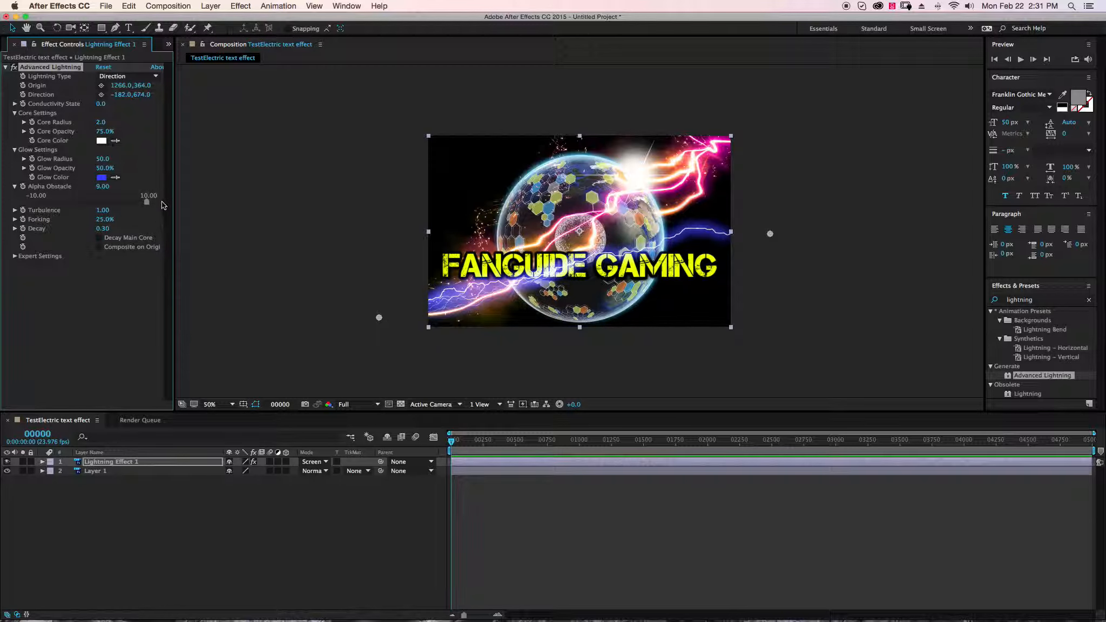
{"action": "left_click_drag", "start_coordinate": [147, 205], "coordinate": [174, 206]}
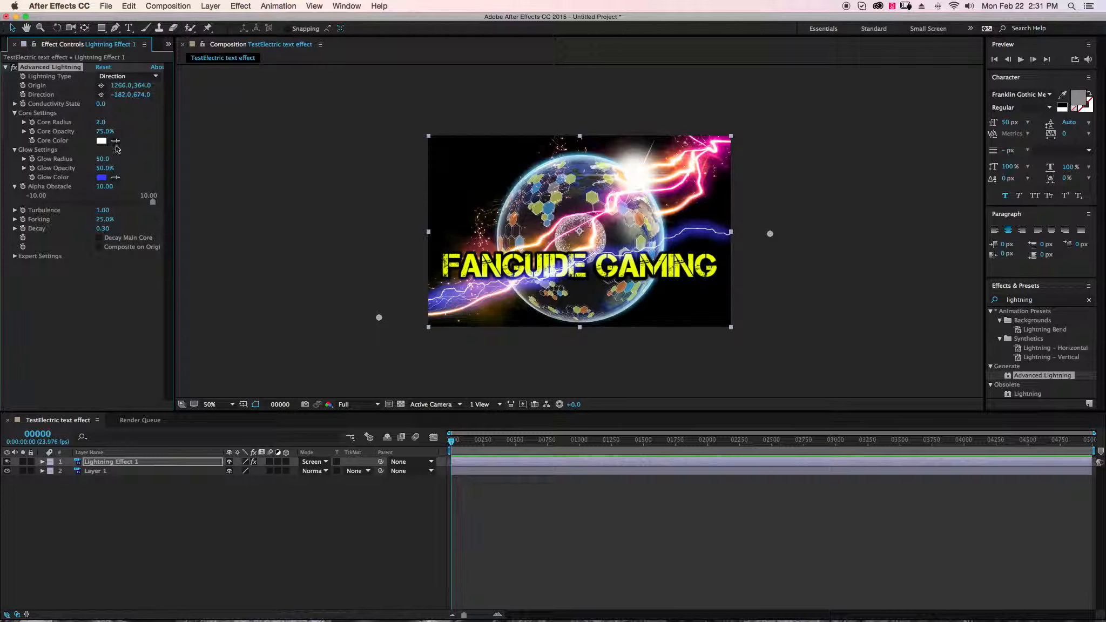
Step: Set the Conductivity State to 4.2, then compare the lightning with Alpha Obstacle at 0.00 and restore it to 10.00
{"action": "left_click_drag", "start_coordinate": [102, 107], "coordinate": [128, 110]}
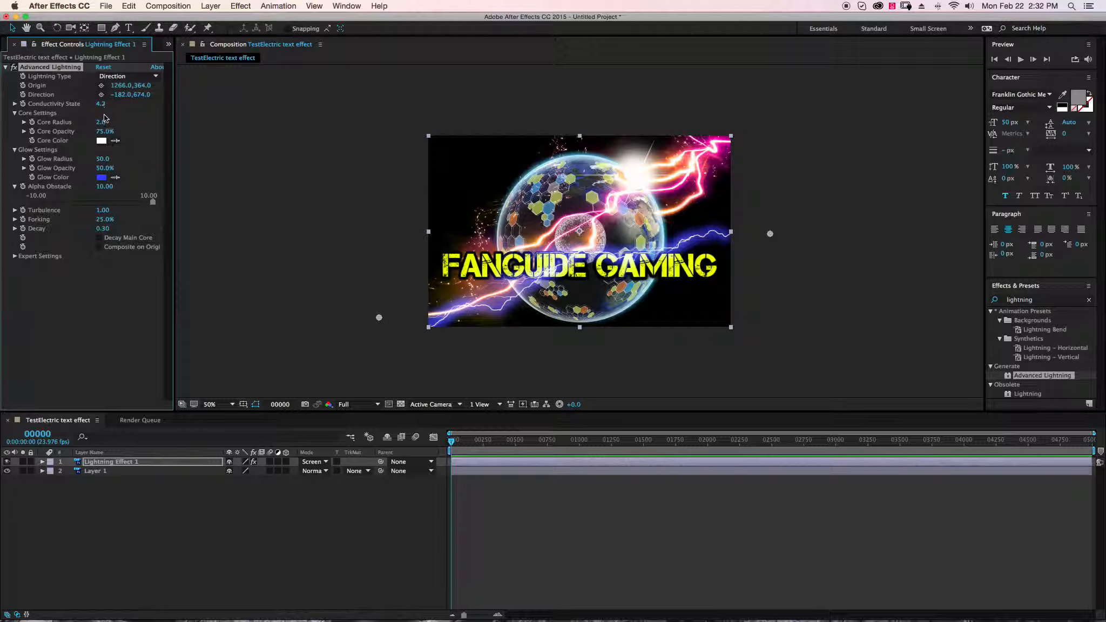
{"action": "left_click_drag", "start_coordinate": [107, 188], "coordinate": [55, 190]}
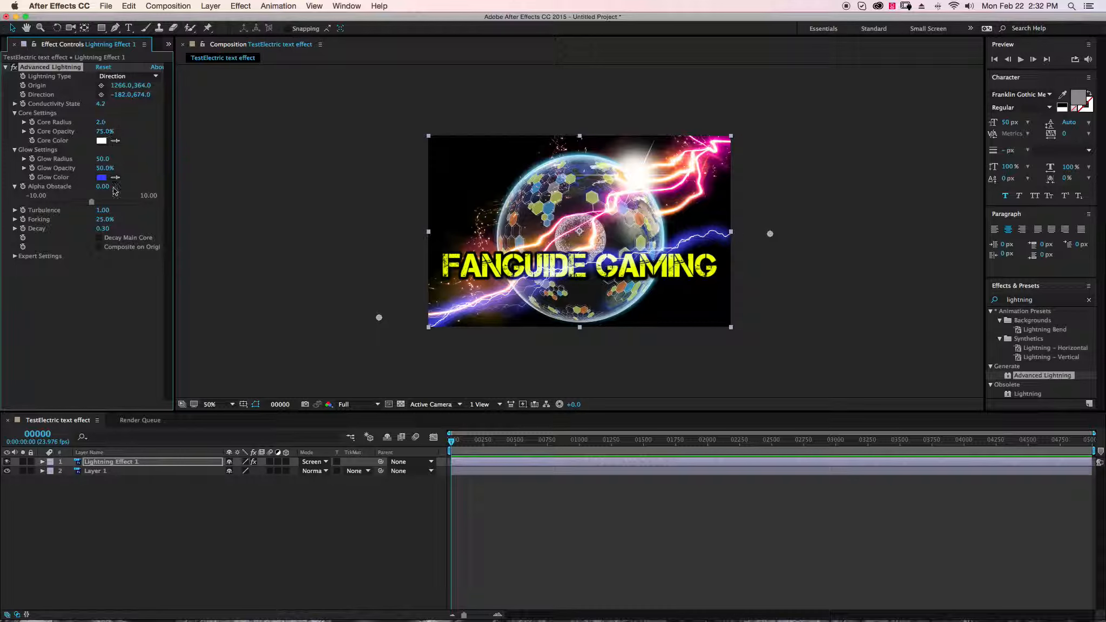
{"action": "left_click_drag", "start_coordinate": [92, 202], "coordinate": [193, 207]}
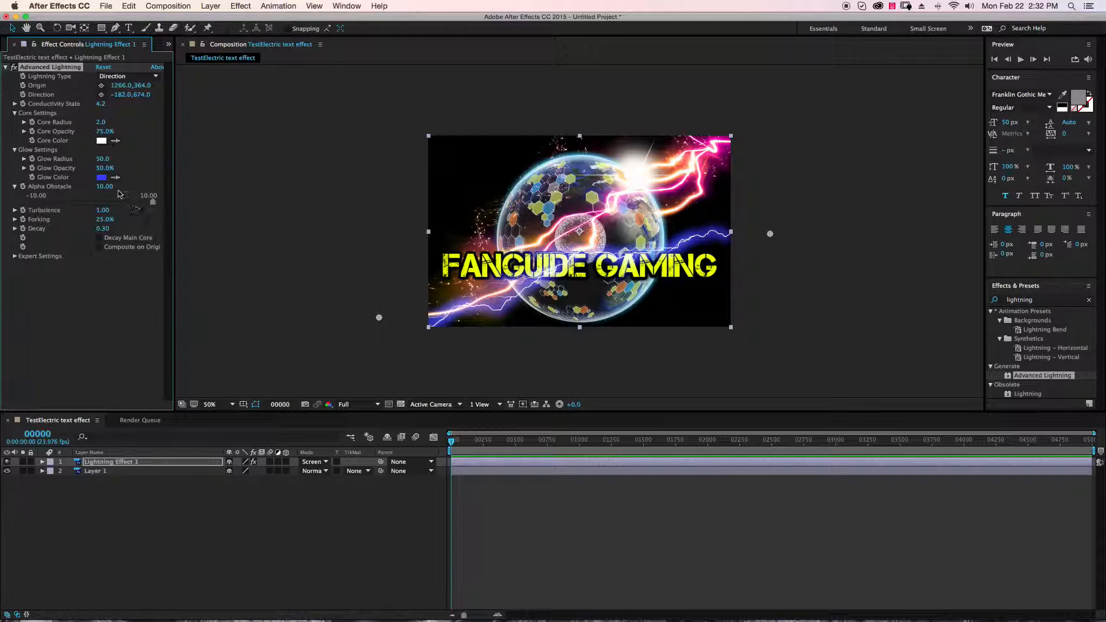
Step: Change the lightning's core color to orange, FC901F
{"action": "left_click", "coordinate": [101, 141]}
{"action": "left_click", "coordinate": [454, 221]}
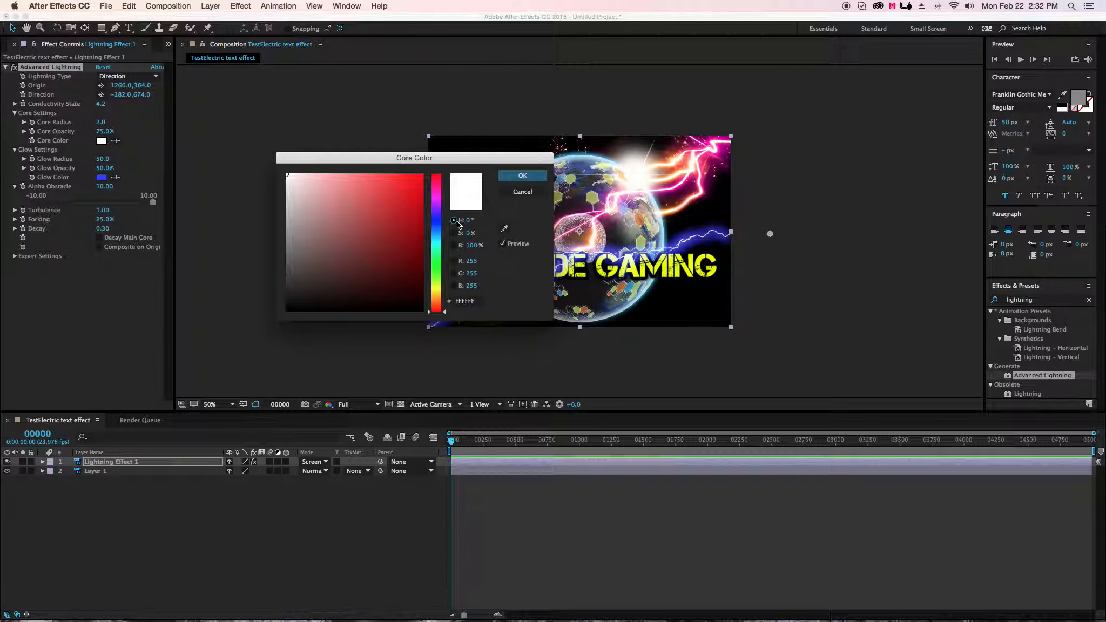
{"action": "left_click", "coordinate": [436, 300]}
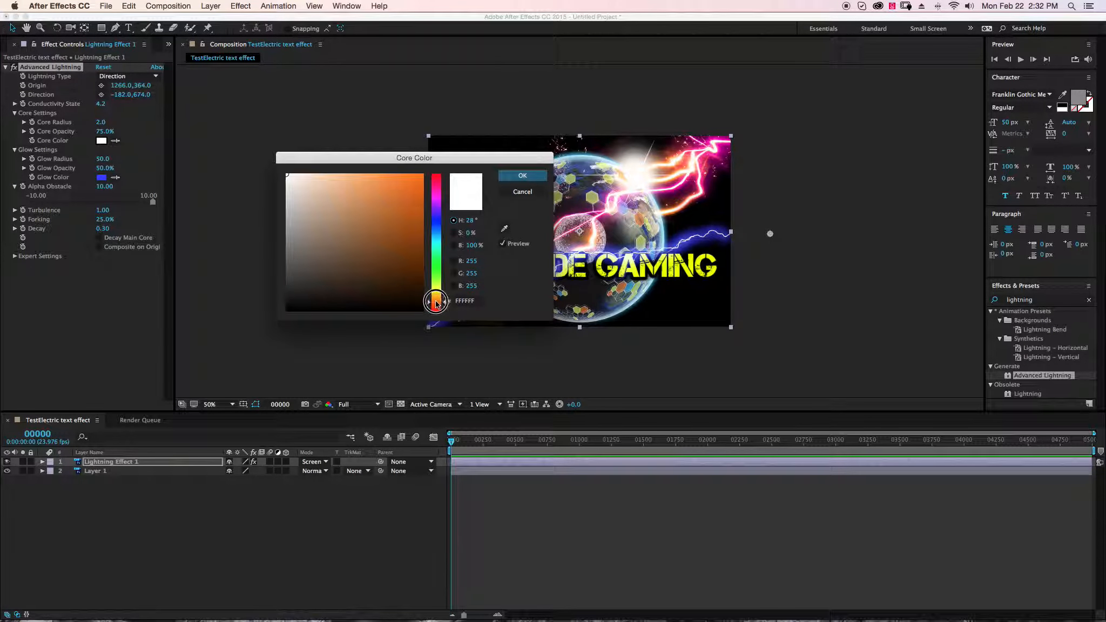
{"action": "left_click", "coordinate": [406, 175]}
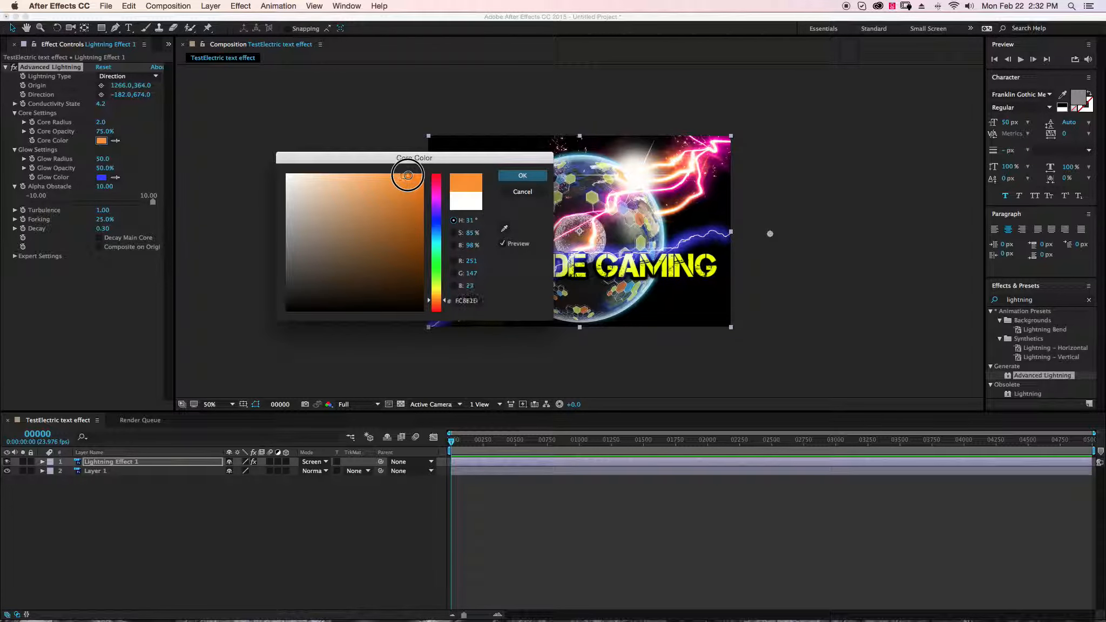
{"action": "left_click", "coordinate": [521, 175]}
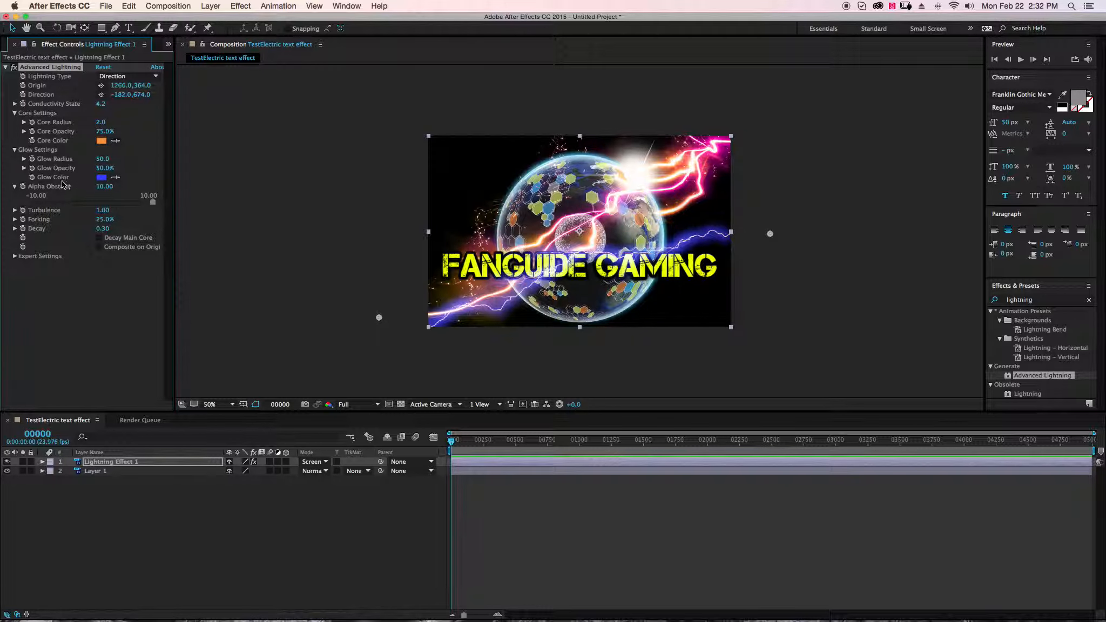
Step: Sample the orange core color as the glow color and darken it to 45% brightness, 73420E
{"action": "left_click", "coordinate": [100, 178]}
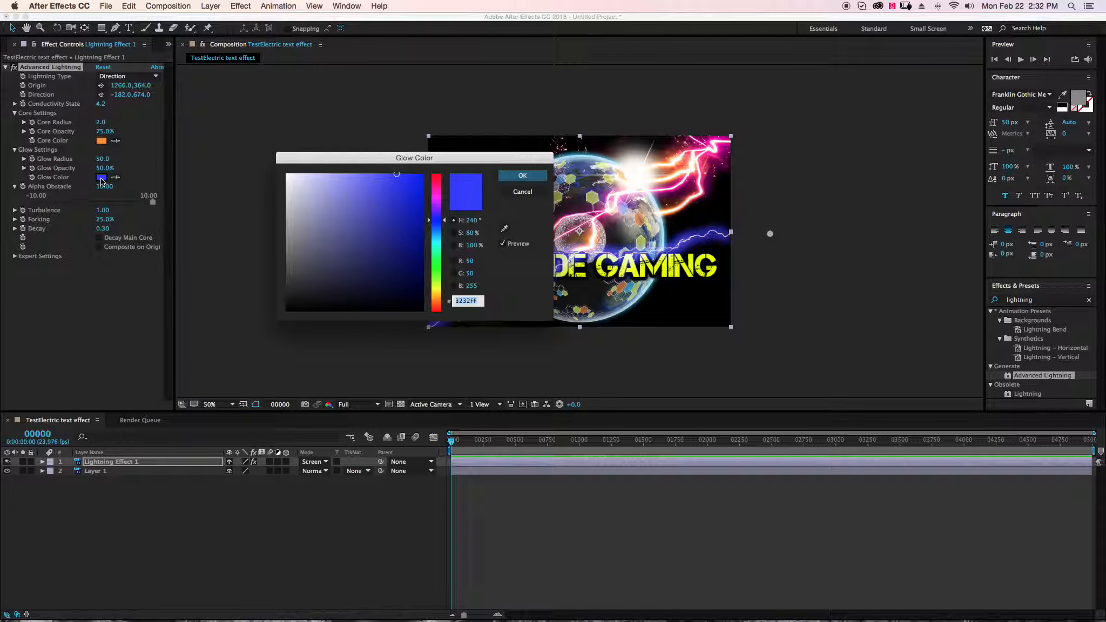
{"action": "left_click", "coordinate": [505, 228]}
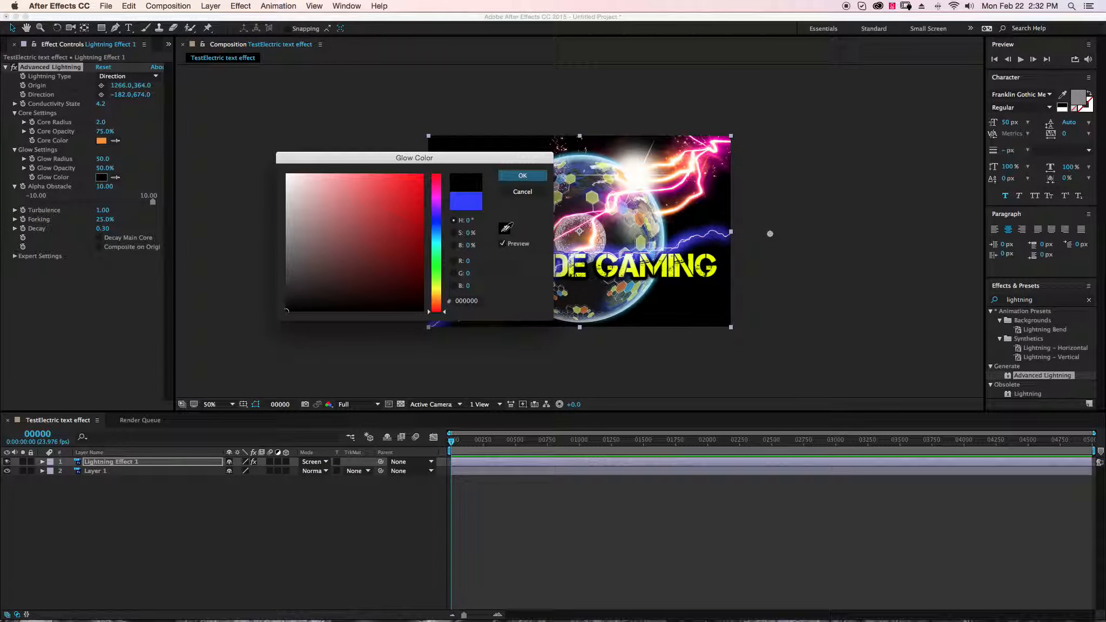
{"action": "left_click", "coordinate": [101, 140]}
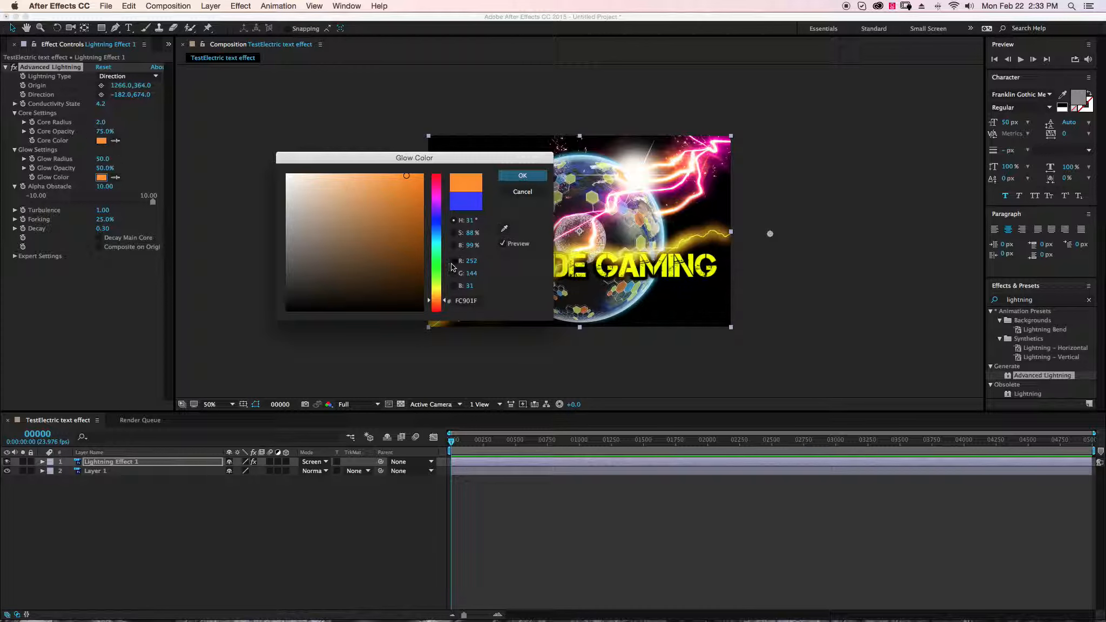
{"action": "left_click", "coordinate": [453, 233]}
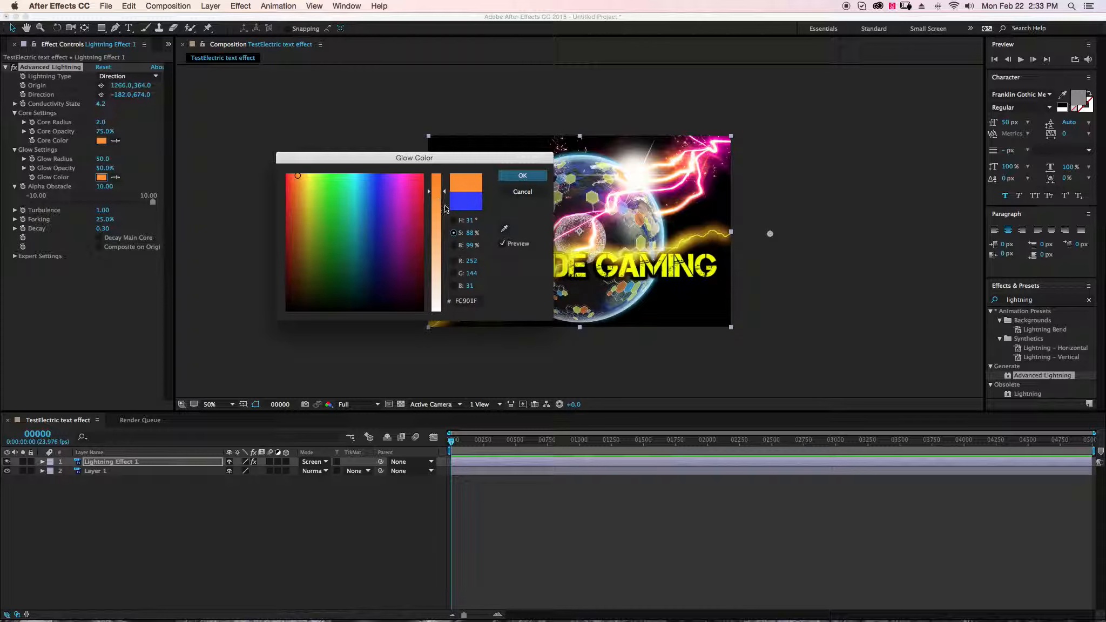
{"action": "left_click", "coordinate": [453, 245]}
{"action": "left_click_drag", "start_coordinate": [438, 195], "coordinate": [437, 249]}
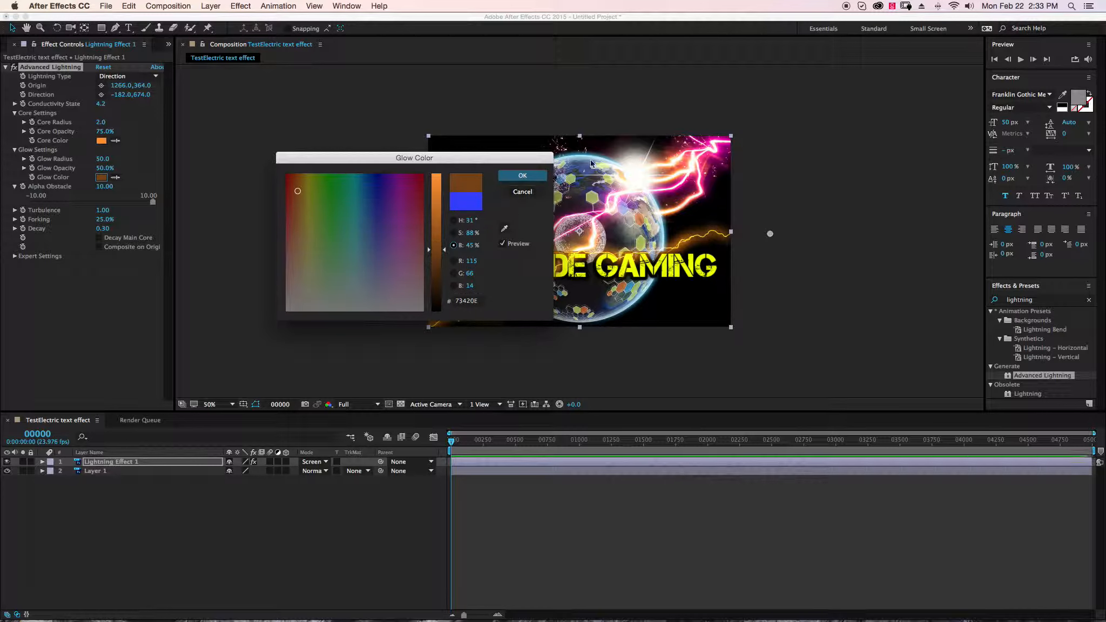
{"action": "left_click", "coordinate": [522, 176]}
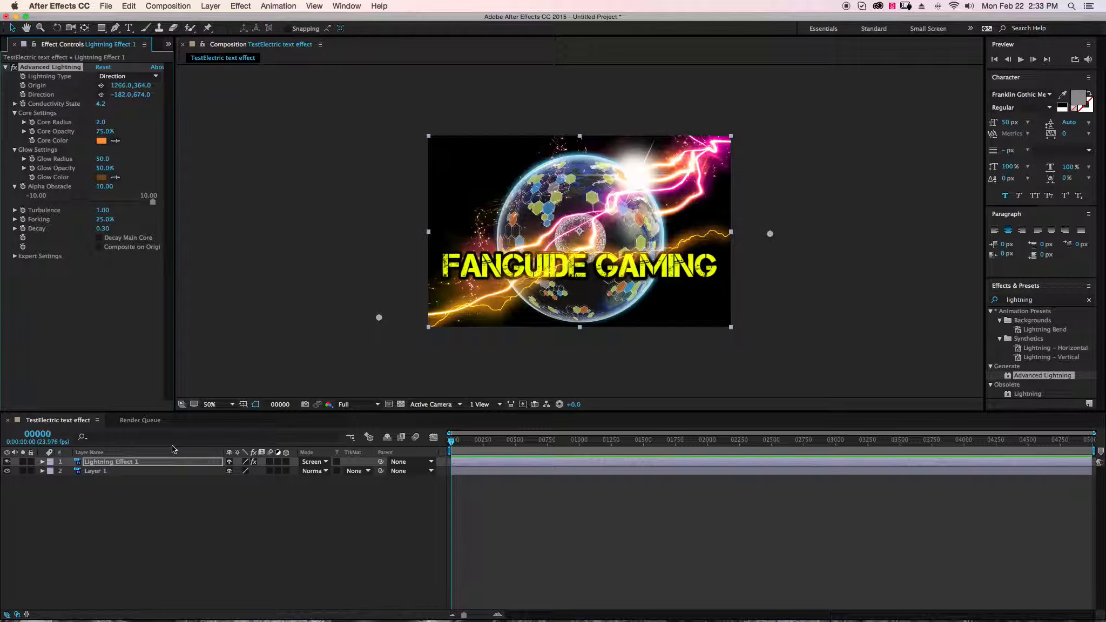
Step: Move the lightning's origin up slightly to about 1264, 334 and duplicate the whole Lightning Effect 1 layer, undoing the accidental effect-only copy
{"action": "left_click_drag", "start_coordinate": [770, 233], "coordinate": [770, 226]}
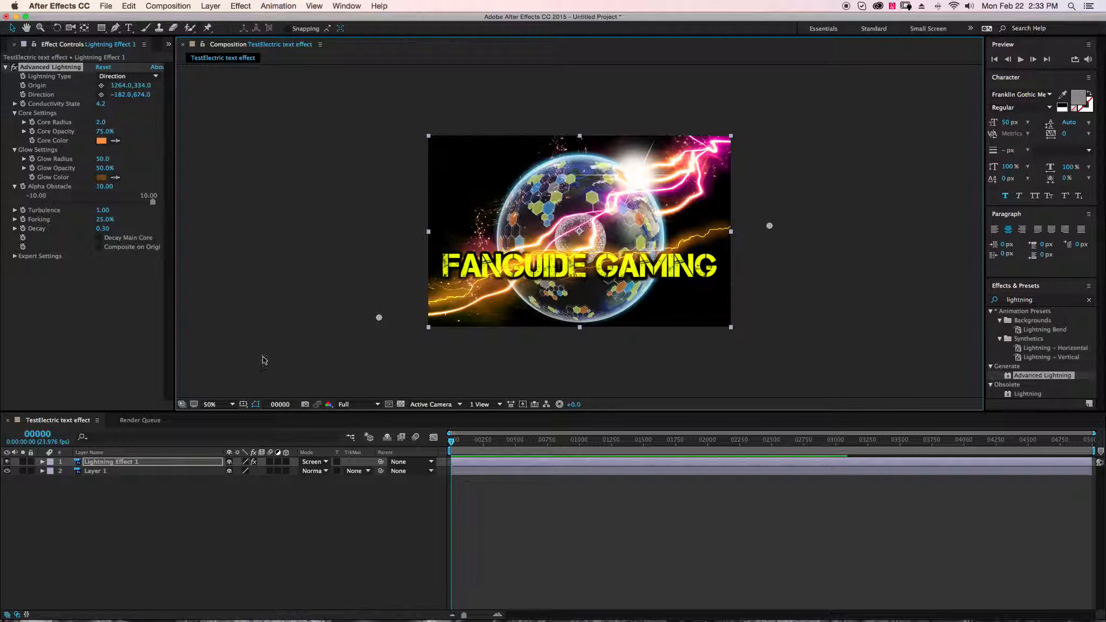
{"action": "key", "text": "super+d"}
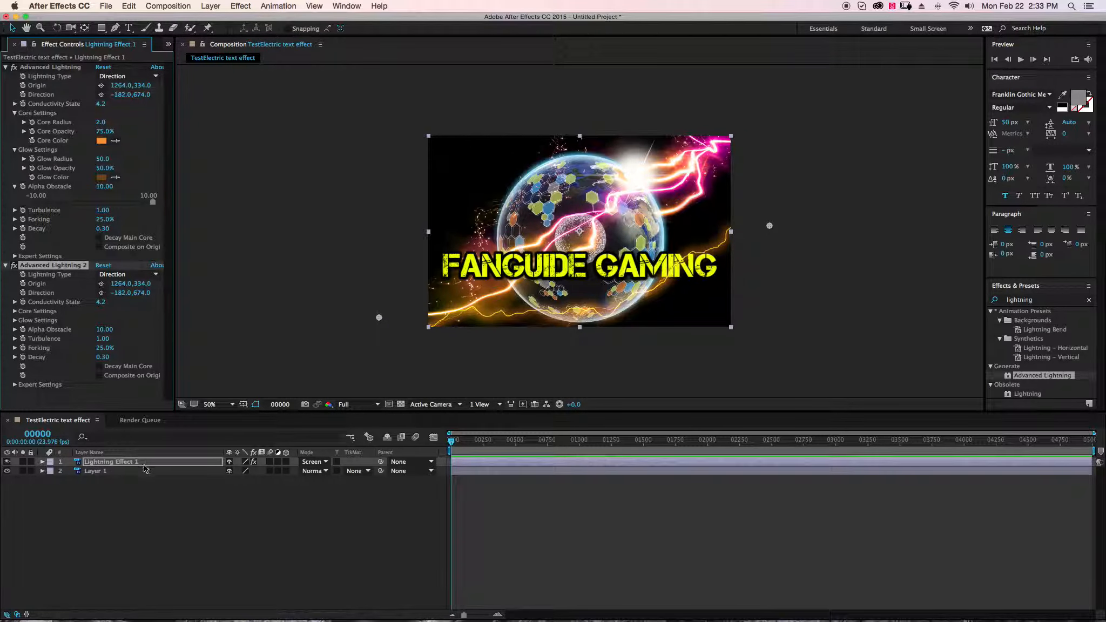
{"action": "key", "text": "super+z"}
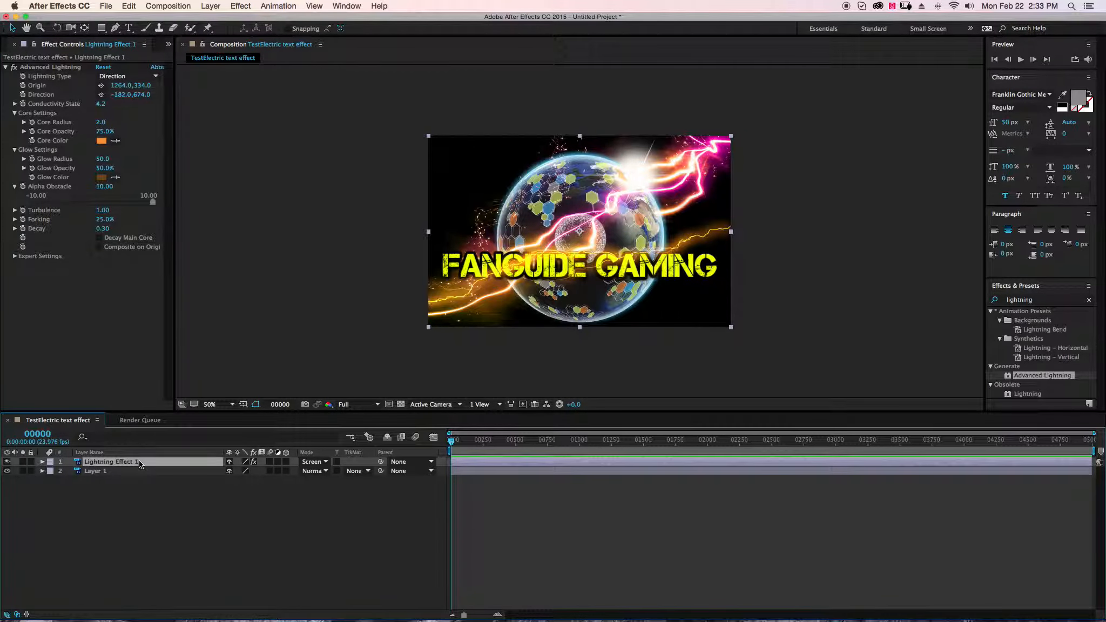
{"action": "key", "text": "super+d"}
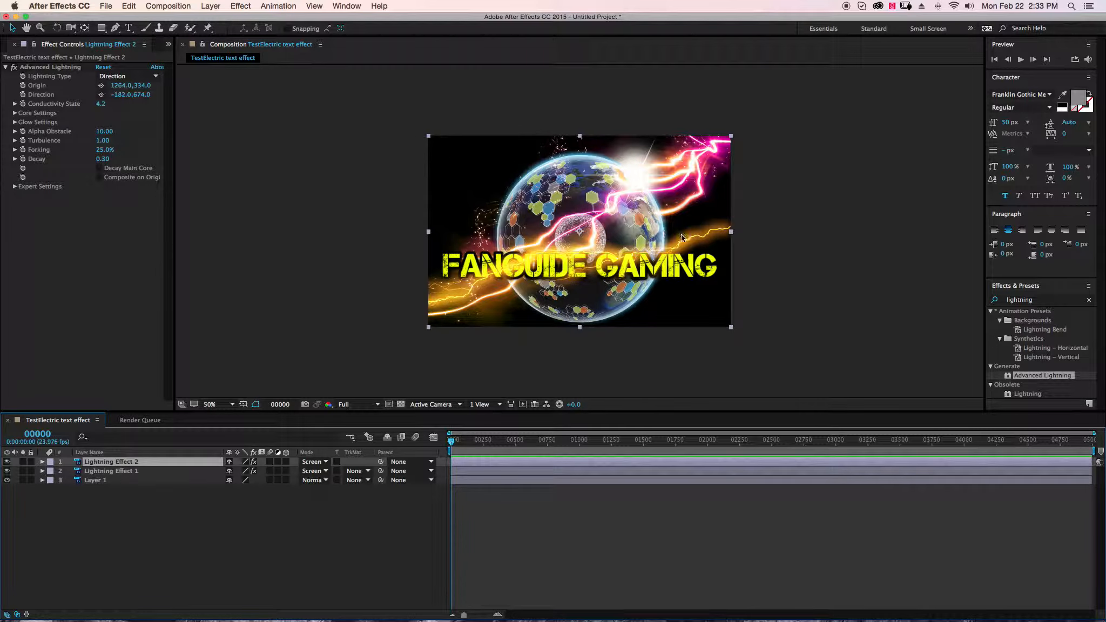
Step: Place the duplicate lightning's origin beyond the image's left edge at about -86, 280 and its direction point past the right edge at about 1142, 616
{"action": "left_click", "coordinate": [58, 68]}
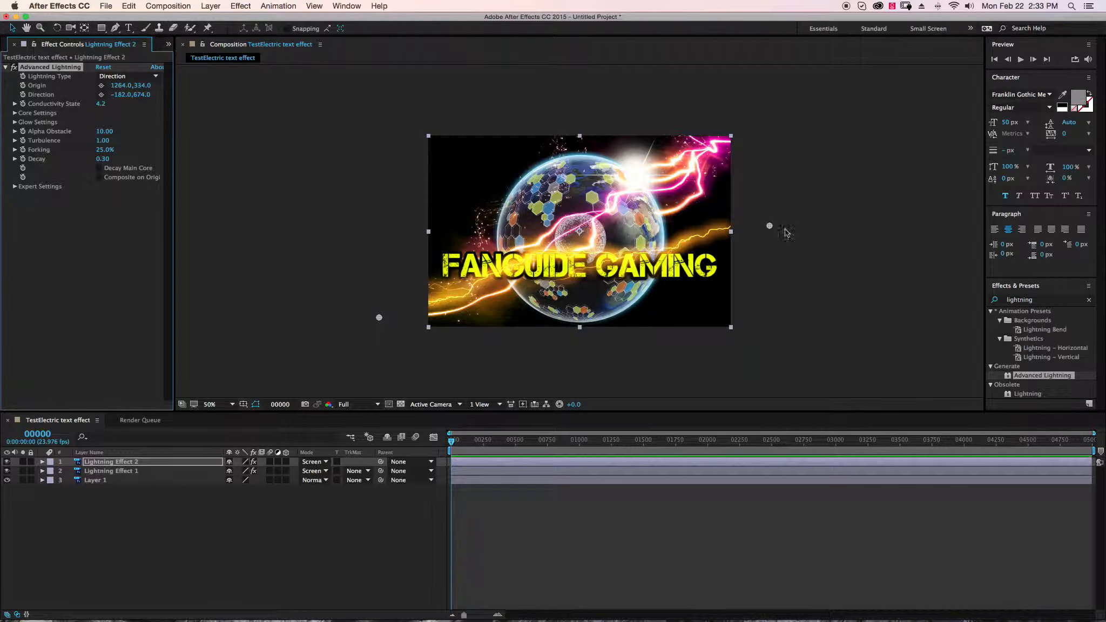
{"action": "left_click_drag", "start_coordinate": [770, 226], "coordinate": [405, 211]}
{"action": "left_click_drag", "start_coordinate": [379, 317], "coordinate": [735, 306]}
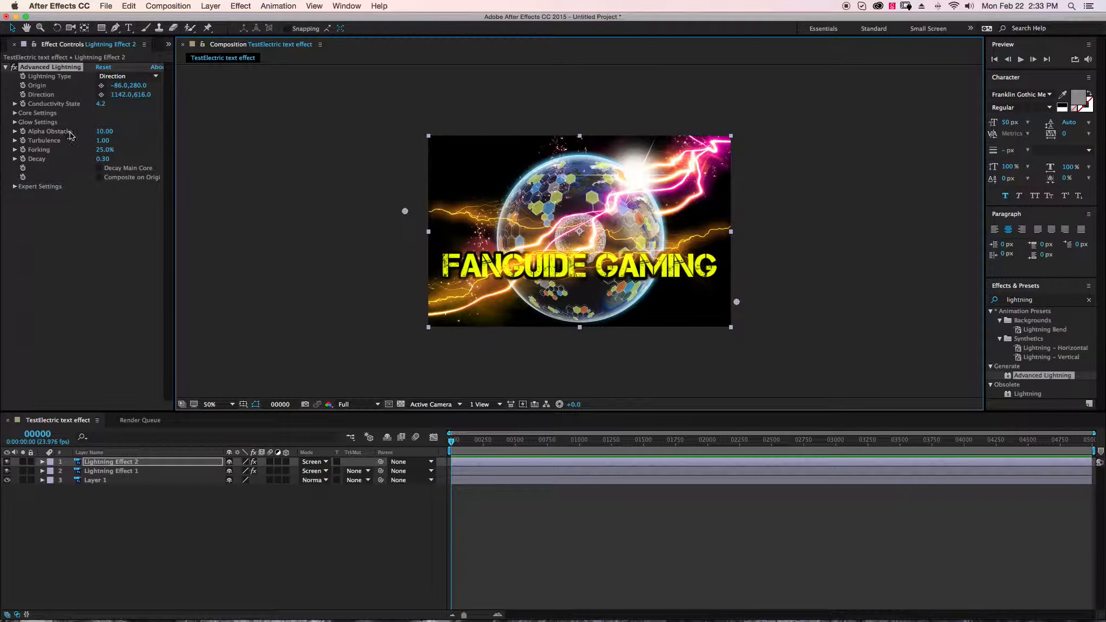
Step: Change the Lightning Effect 2 layer's core color to yellow, FCE41F
{"action": "left_click", "coordinate": [14, 113]}
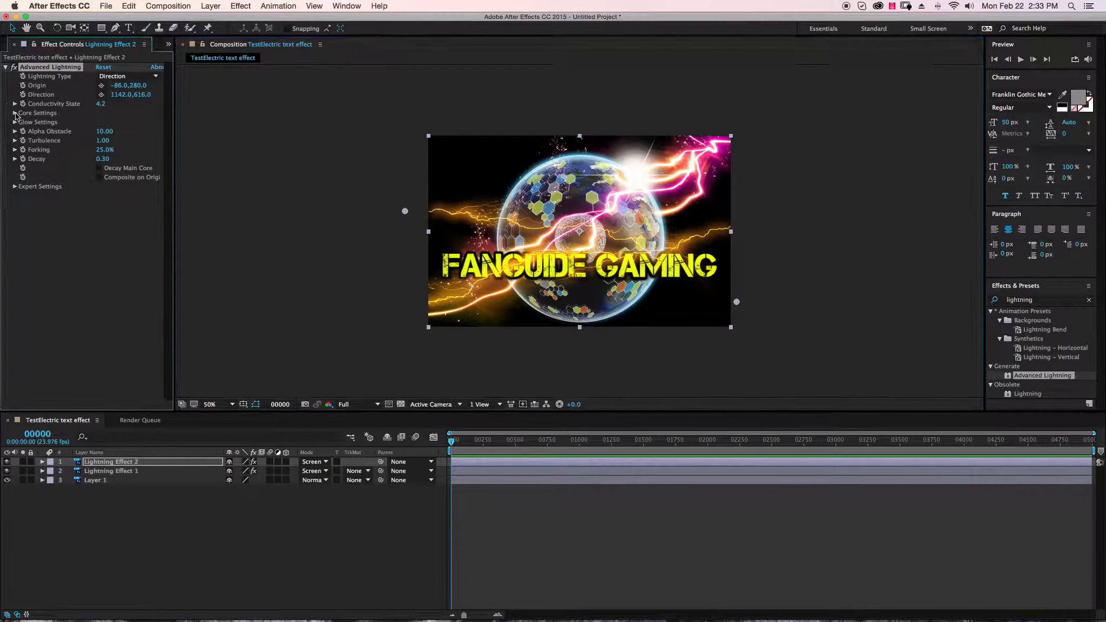
{"action": "left_click", "coordinate": [101, 140]}
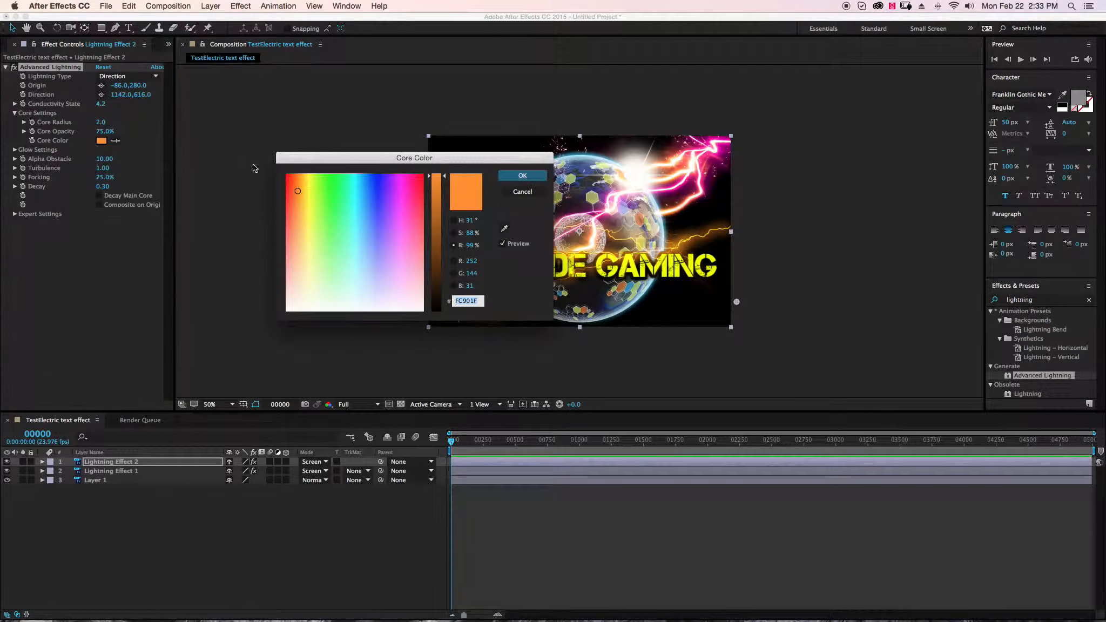
{"action": "left_click", "coordinate": [456, 226]}
{"action": "left_click", "coordinate": [455, 221]}
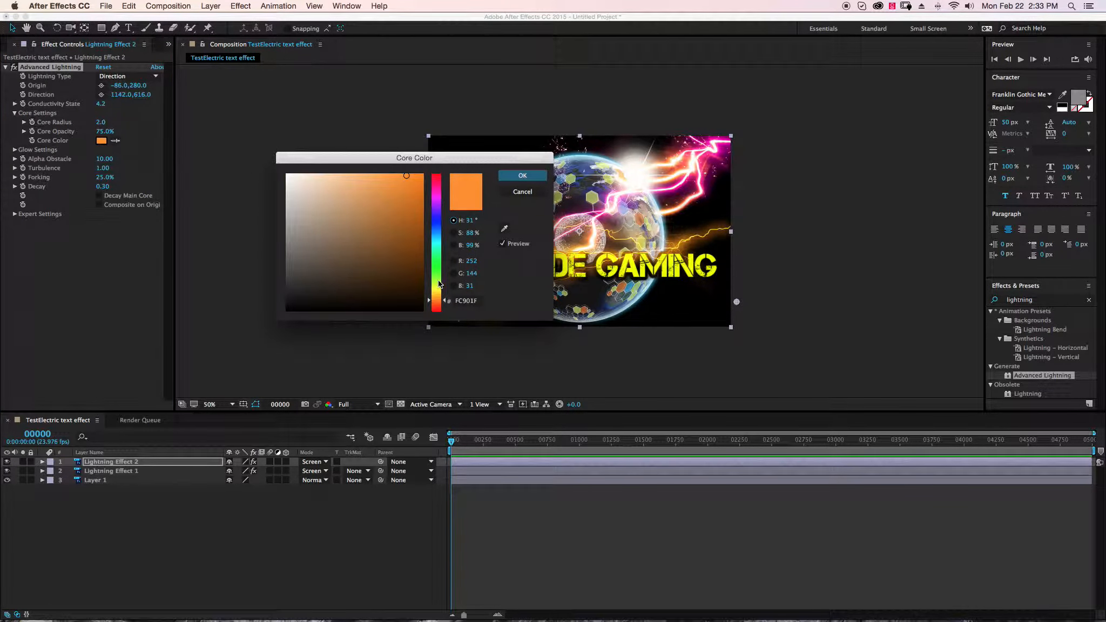
{"action": "mouse_move", "coordinate": [440, 297]}
{"action": "left_mouse_down"}
{"action": "mouse_move", "coordinate": [436, 284]}
{"action": "mouse_move", "coordinate": [438, 294]}
{"action": "left_mouse_up"}
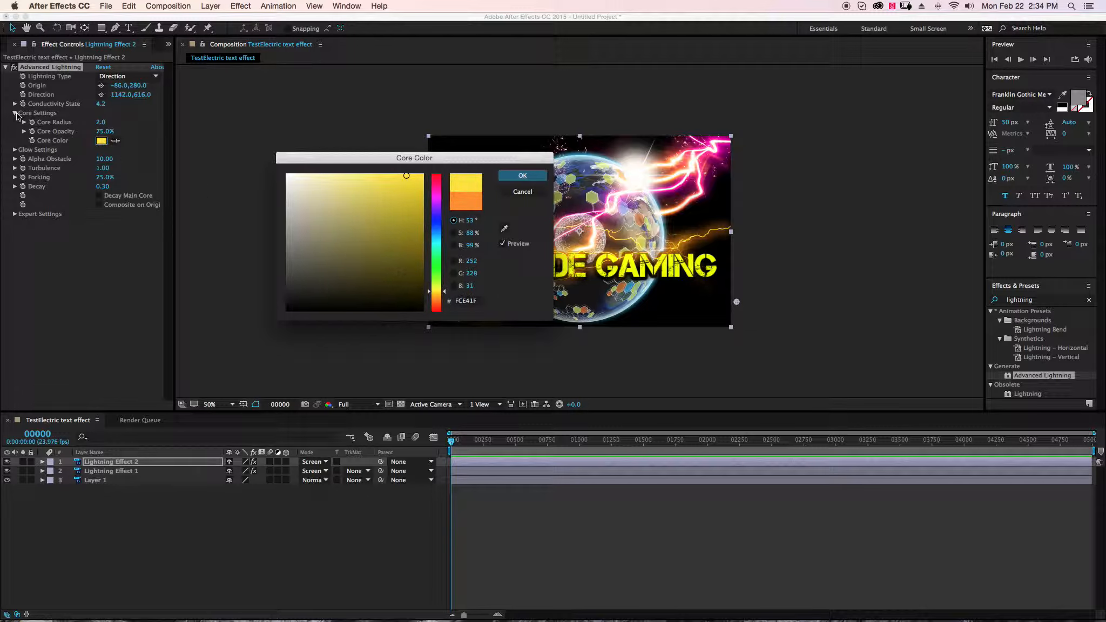
{"action": "left_click", "coordinate": [523, 176]}
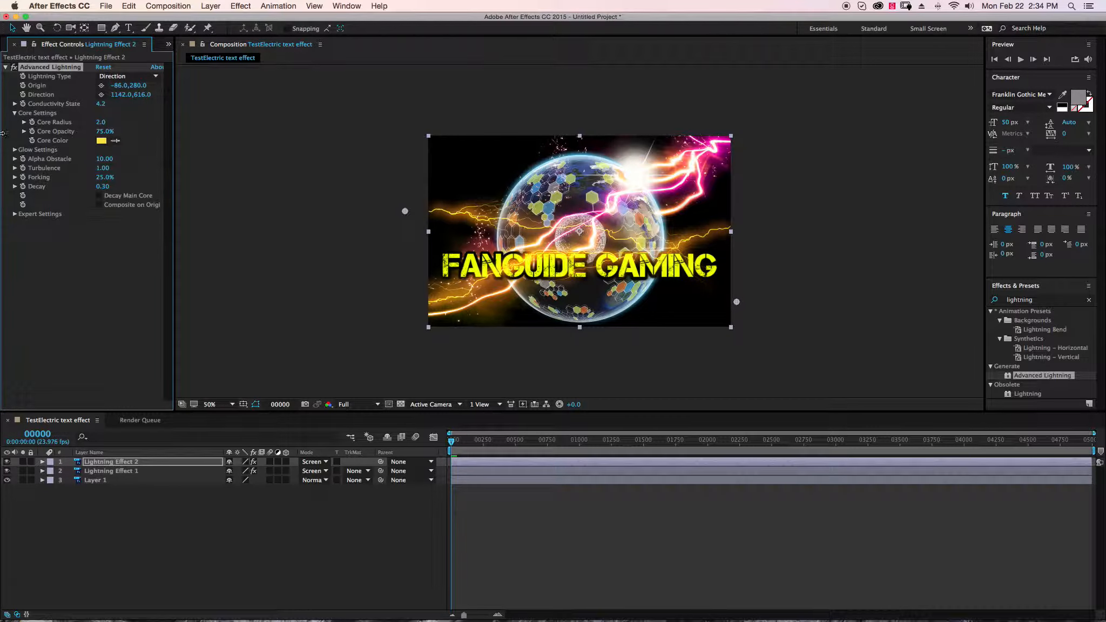
Step: Match Lightning Effect 2's glow color to its yellow core and darken it to 45% brightness, 73680E
{"action": "left_click", "coordinate": [15, 149]}
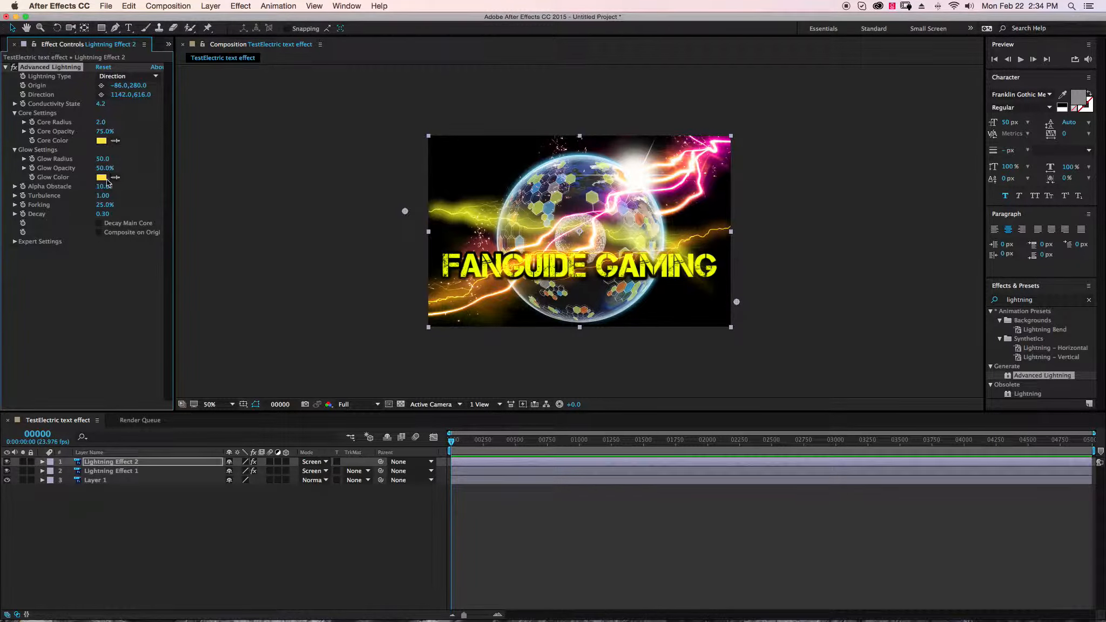
{"action": "left_click", "coordinate": [102, 178]}
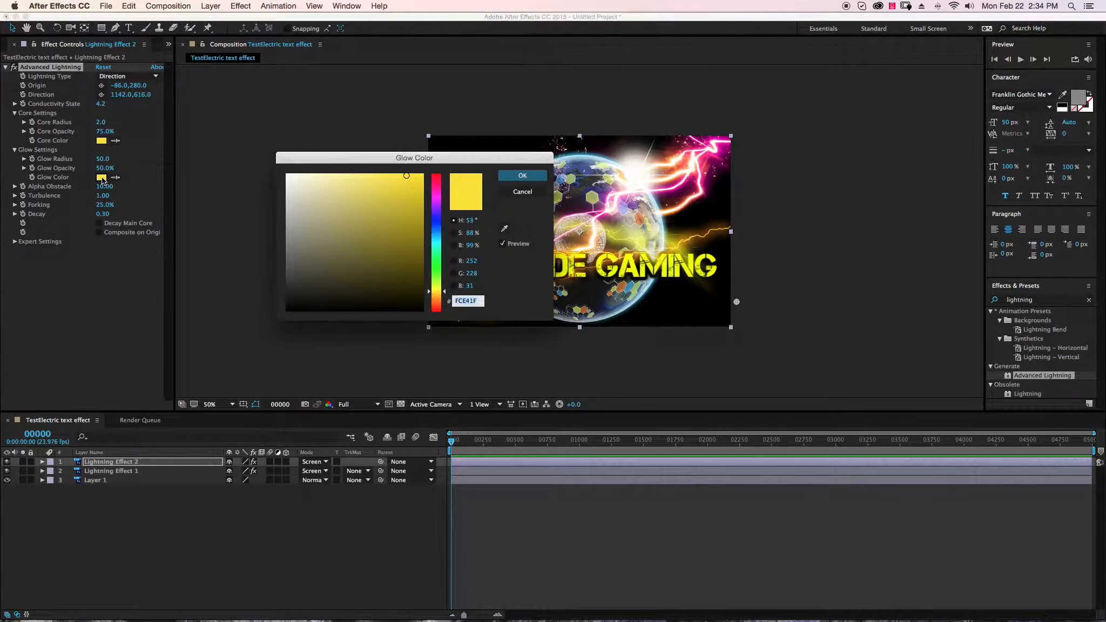
{"action": "left_click", "coordinate": [458, 246]}
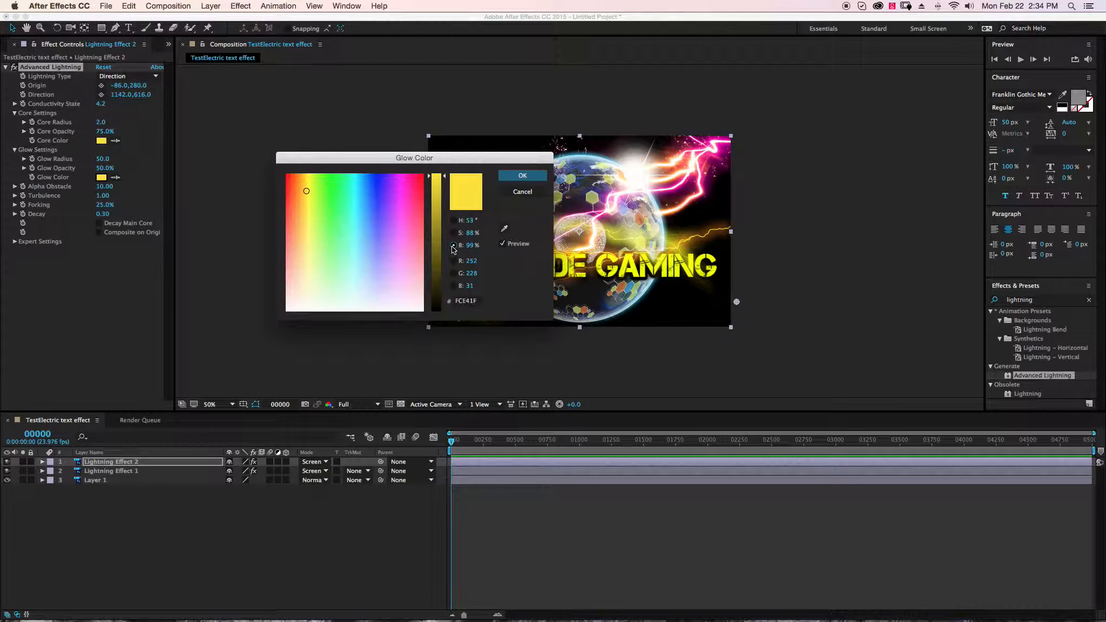
{"action": "left_click_drag", "start_coordinate": [474, 250], "coordinate": [445, 252]}
{"action": "left_click", "coordinate": [523, 175]}
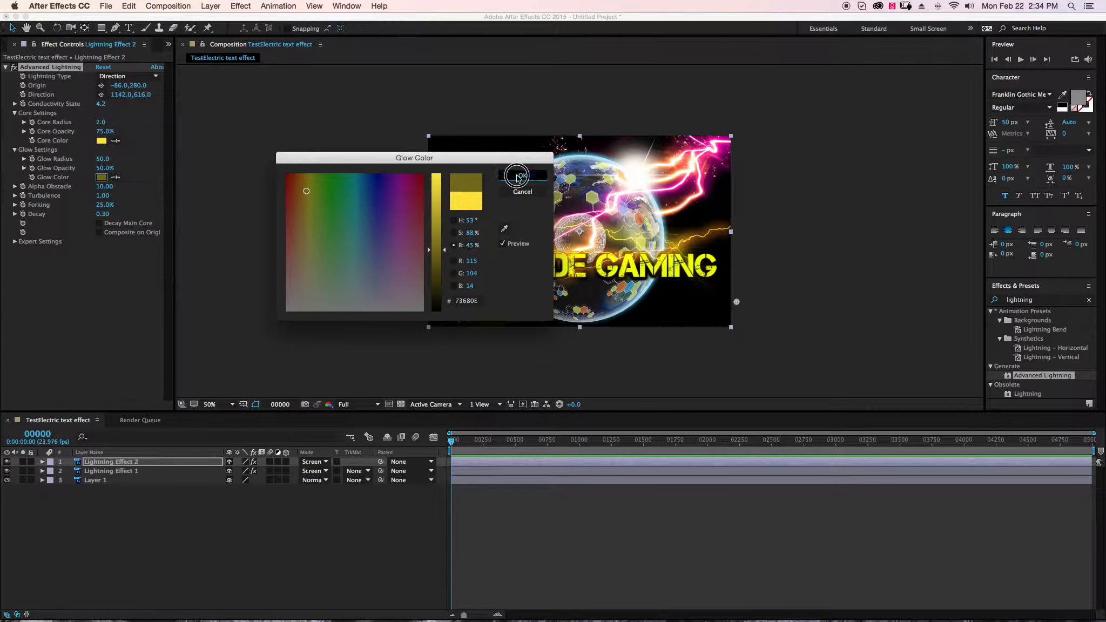
Step: Move Lightning Effect 2's direction point to about 1200, 672 and switch its Lightning Type to Strike
{"action": "left_click_drag", "start_coordinate": [737, 299], "coordinate": [752, 319]}
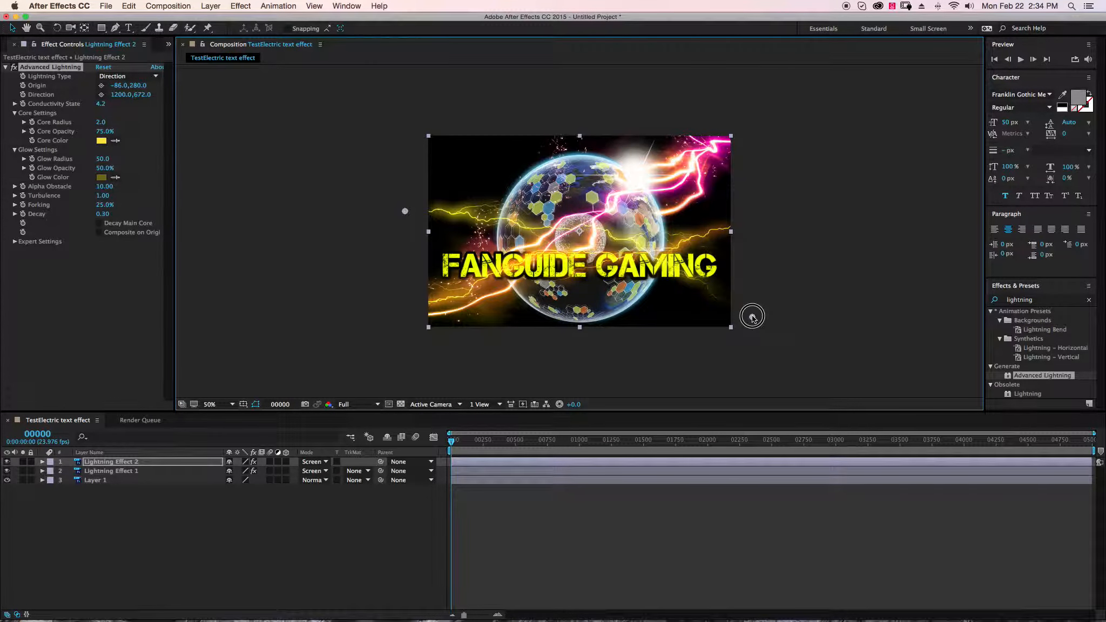
{"action": "left_click", "coordinate": [115, 80]}
{"action": "left_click", "coordinate": [125, 97]}
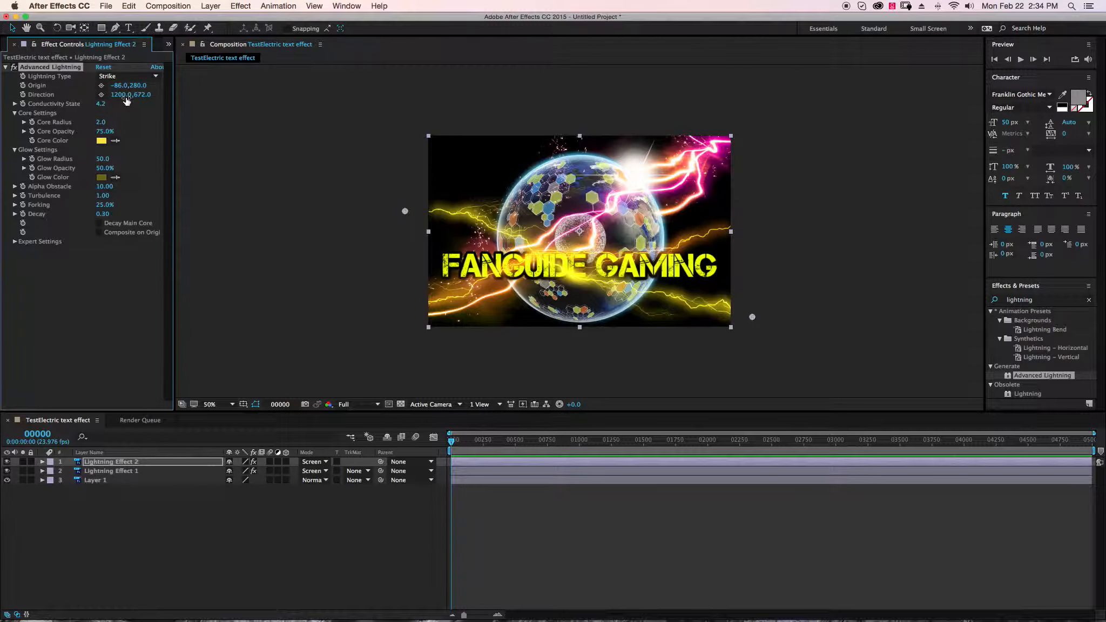
Step: Switch Lightning Effect 2's Lightning Type to Two-Way Strike and move its direction point to the image's right edge at about 1120, 598
{"action": "left_click", "coordinate": [127, 76]}
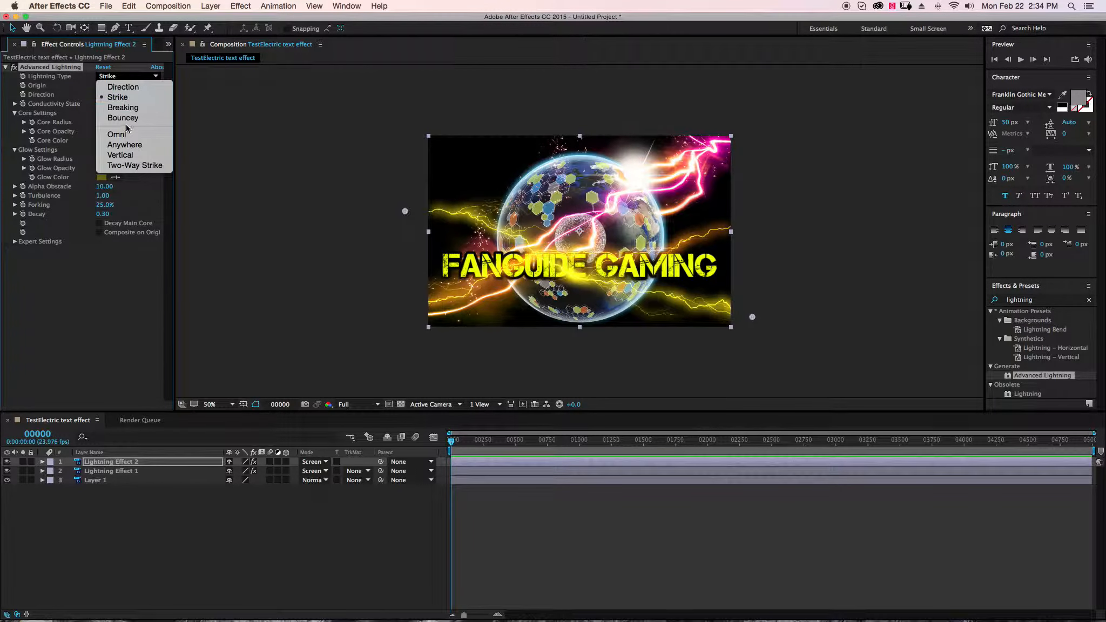
{"action": "left_click", "coordinate": [130, 165]}
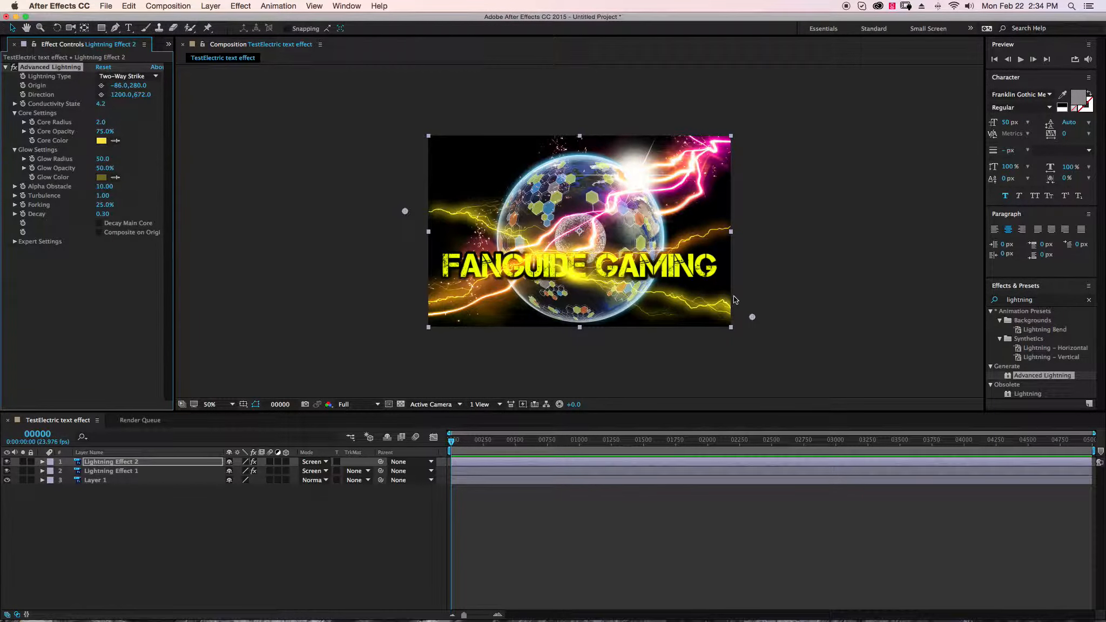
{"action": "left_click_drag", "start_coordinate": [754, 318], "coordinate": [731, 298]}
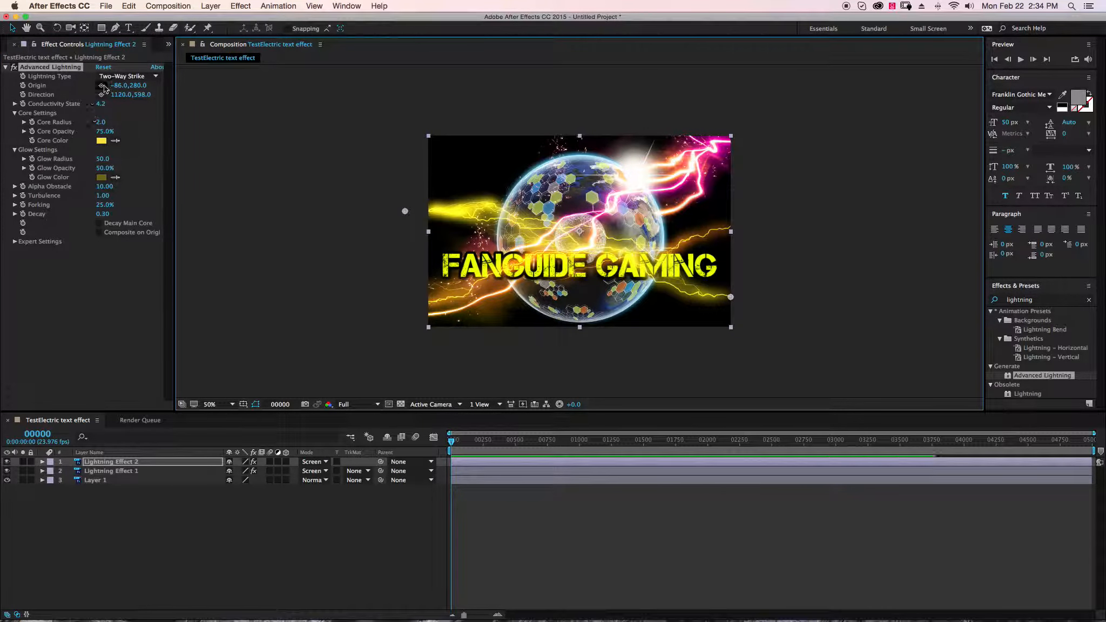
Step: Darken Lightning Effect 2's glow color to 464009 and set its Conductivity State to 5.5
{"action": "left_click_drag", "start_coordinate": [103, 106], "coordinate": [111, 108]}
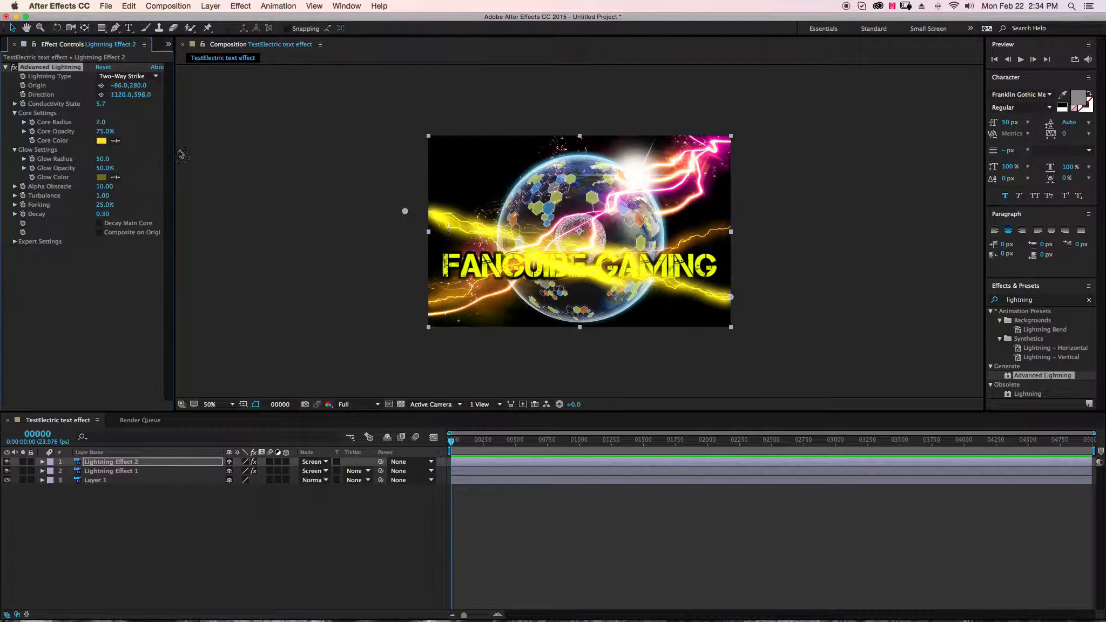
{"action": "left_click", "coordinate": [101, 178]}
{"action": "left_click_drag", "start_coordinate": [435, 261], "coordinate": [435, 275]}
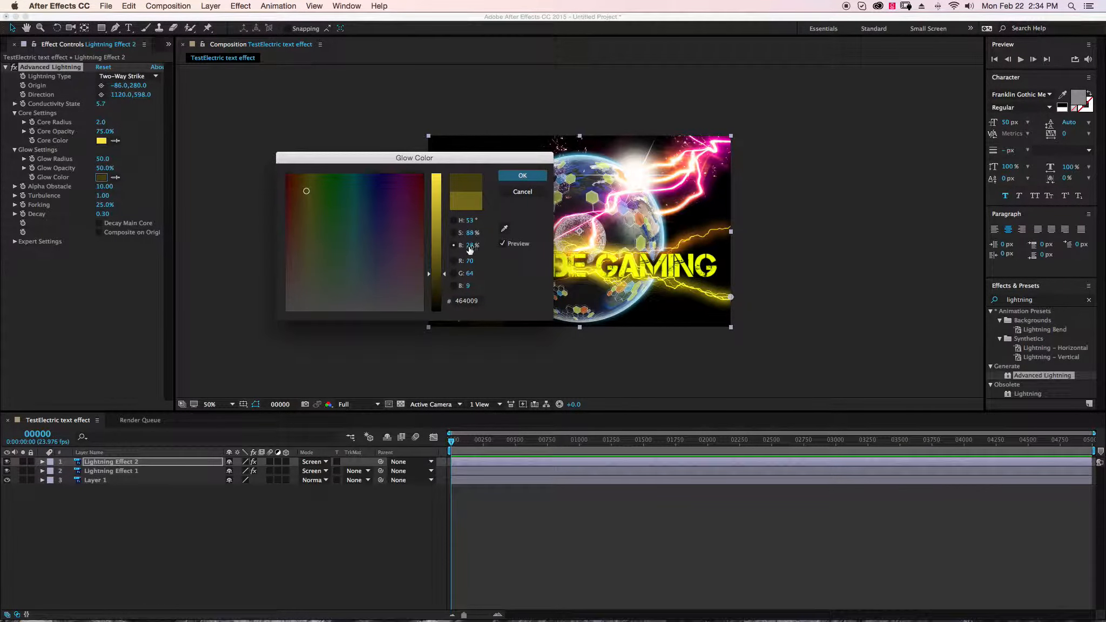
{"action": "left_click", "coordinate": [522, 179]}
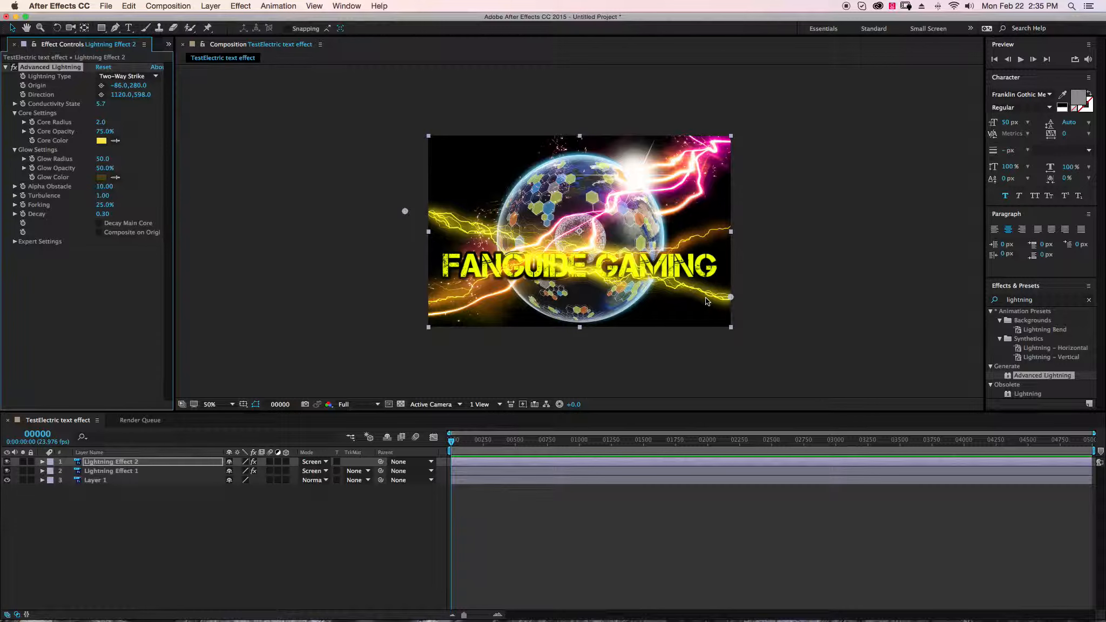
{"action": "mouse_move", "coordinate": [102, 105]}
{"action": "left_mouse_down"}
{"action": "mouse_move", "coordinate": [126, 108]}
{"action": "mouse_move", "coordinate": [104, 108]}
{"action": "left_mouse_up"}
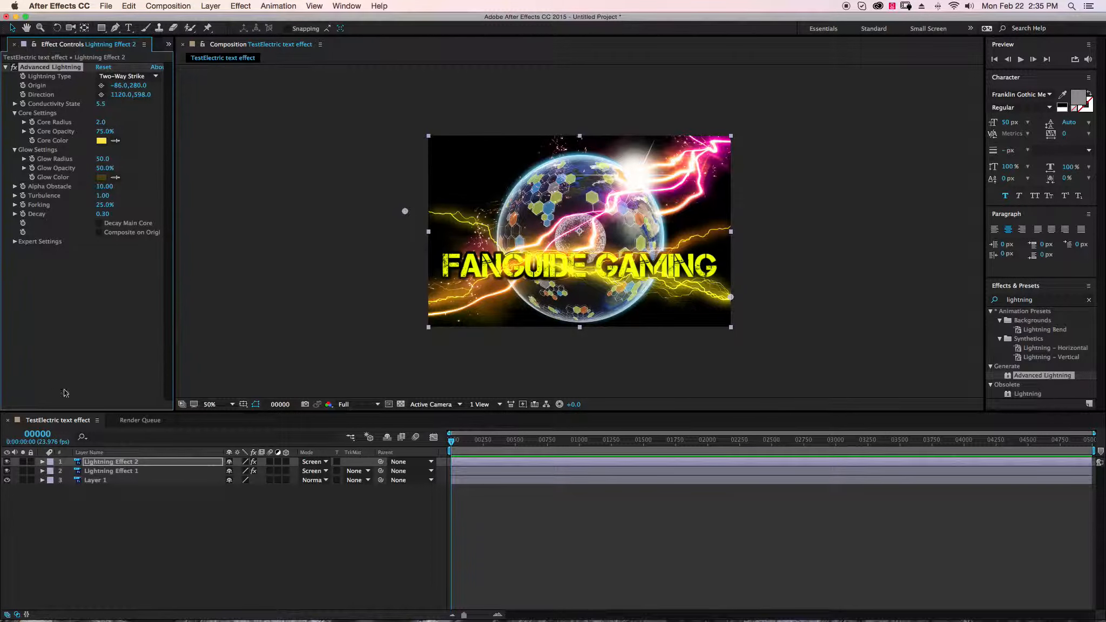
Step: Hide Layer 1 to inspect the two lightning bolts on their own, and turn its visibility back on
{"action": "left_click", "coordinate": [7, 481]}
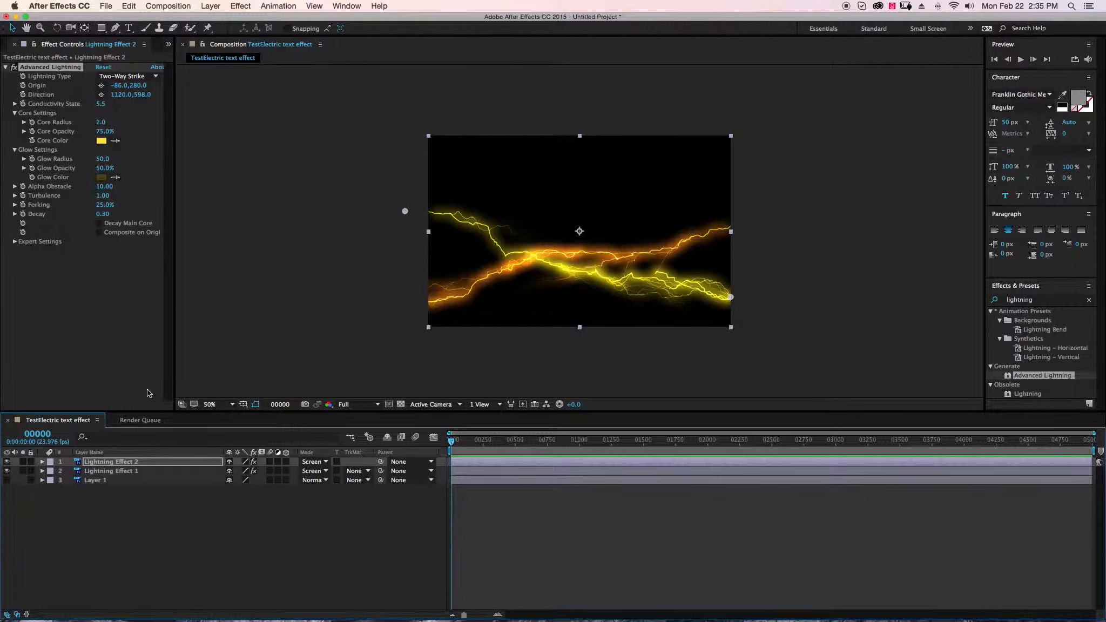
{"action": "left_click", "coordinate": [168, 5]}
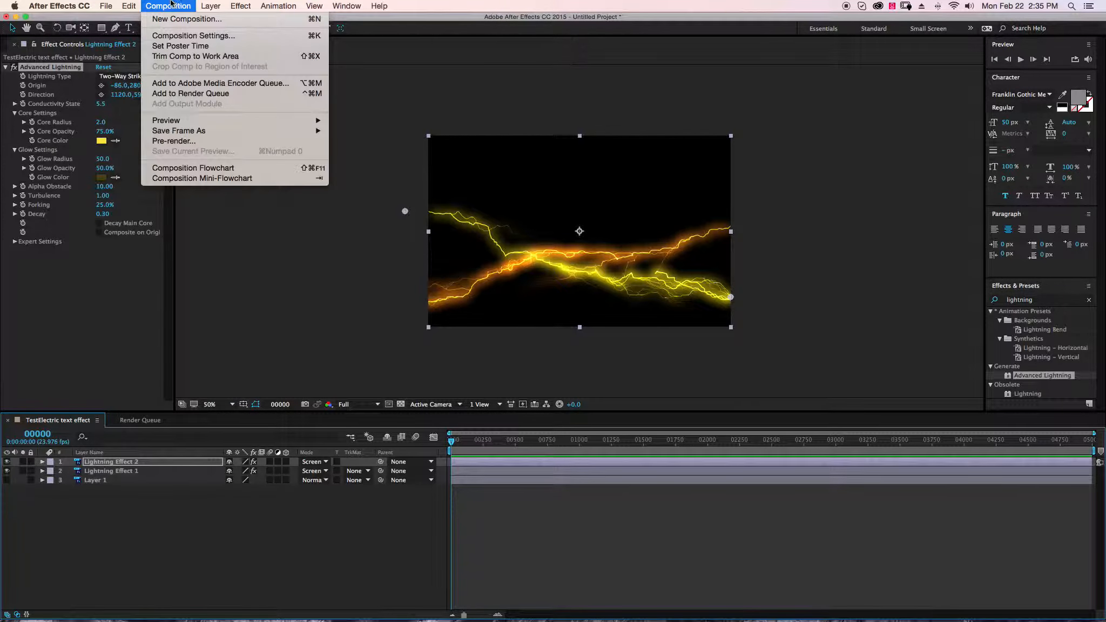
{"action": "left_click", "coordinate": [183, 5]}
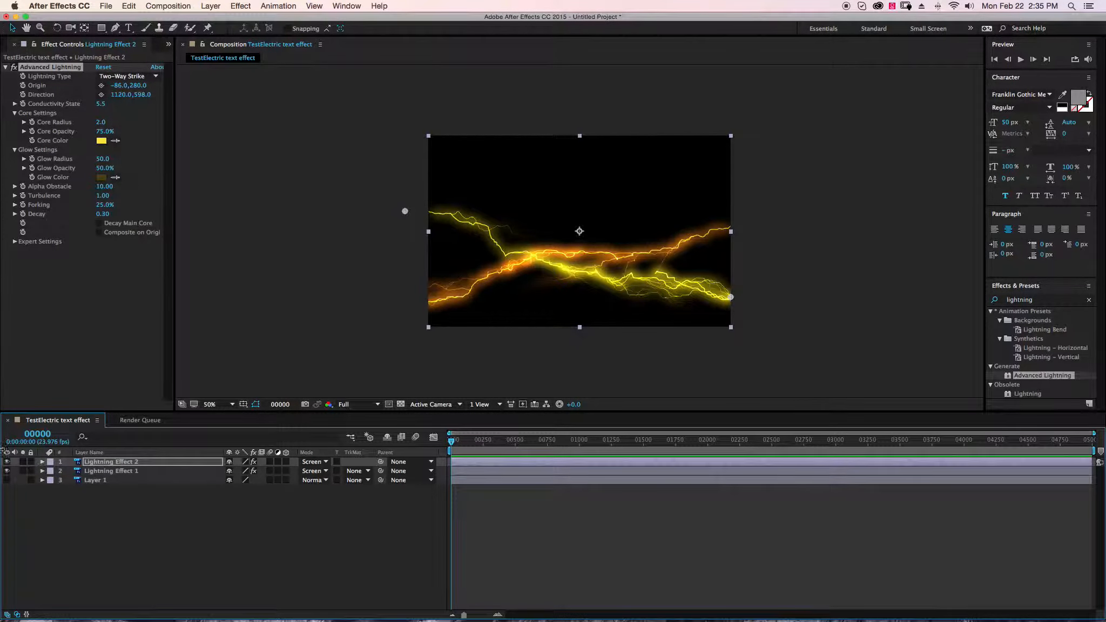
{"action": "left_click", "coordinate": [7, 480]}
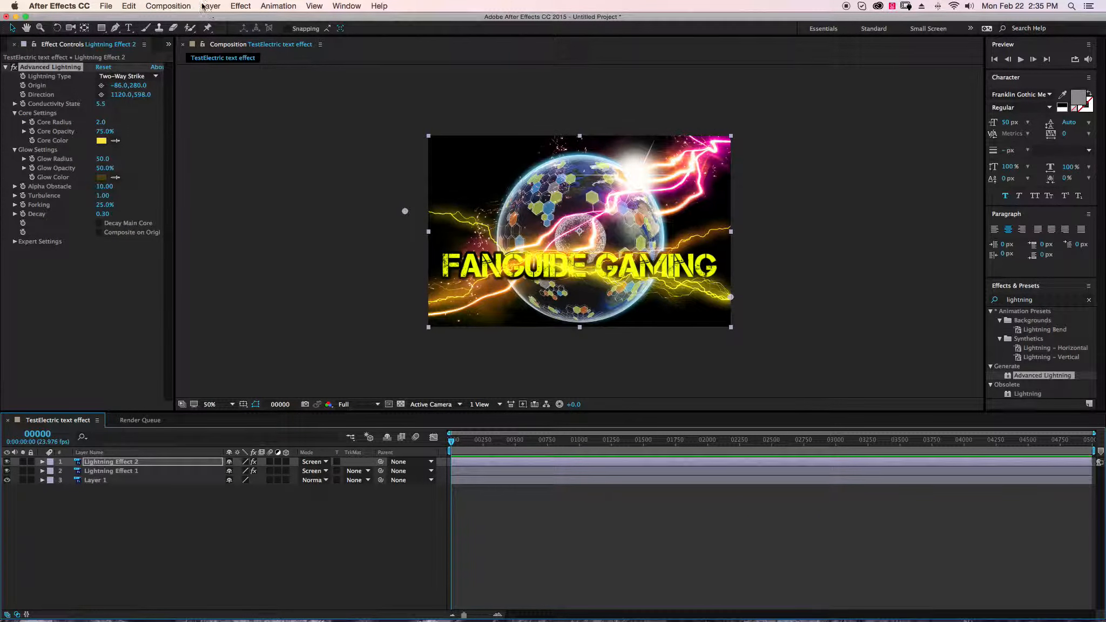
Step: Save the current frame as Photoshop layers in the Tips_n_Tricks folder under the name TestElectric text vfx.psd
{"action": "left_click", "coordinate": [186, 4]}
{"action": "mouse_move", "coordinate": [203, 131]}
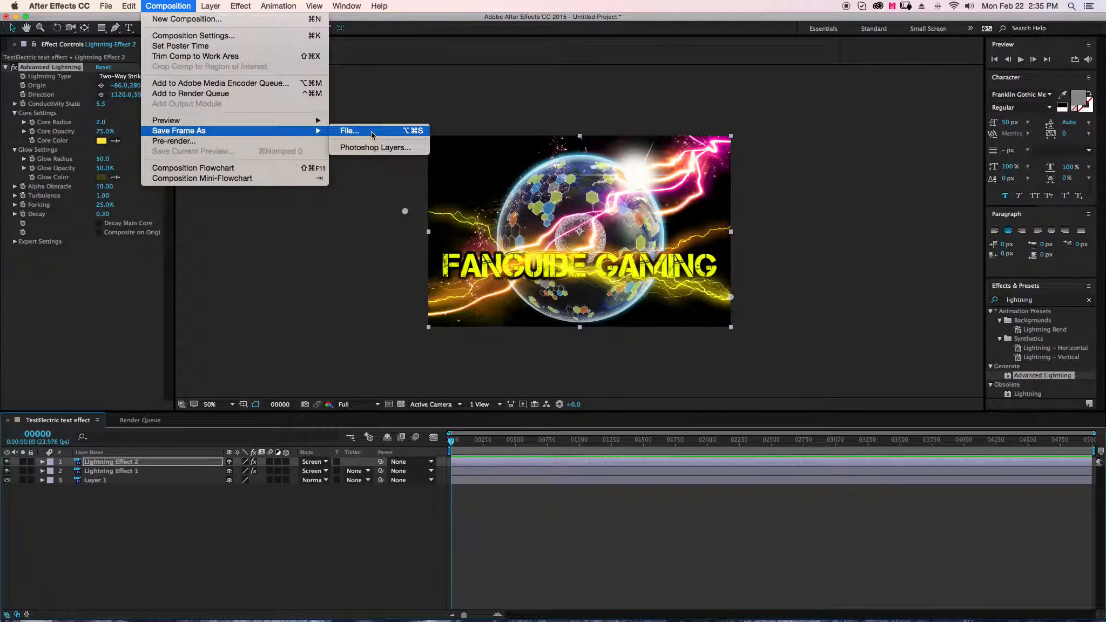
{"action": "left_click", "coordinate": [390, 148]}
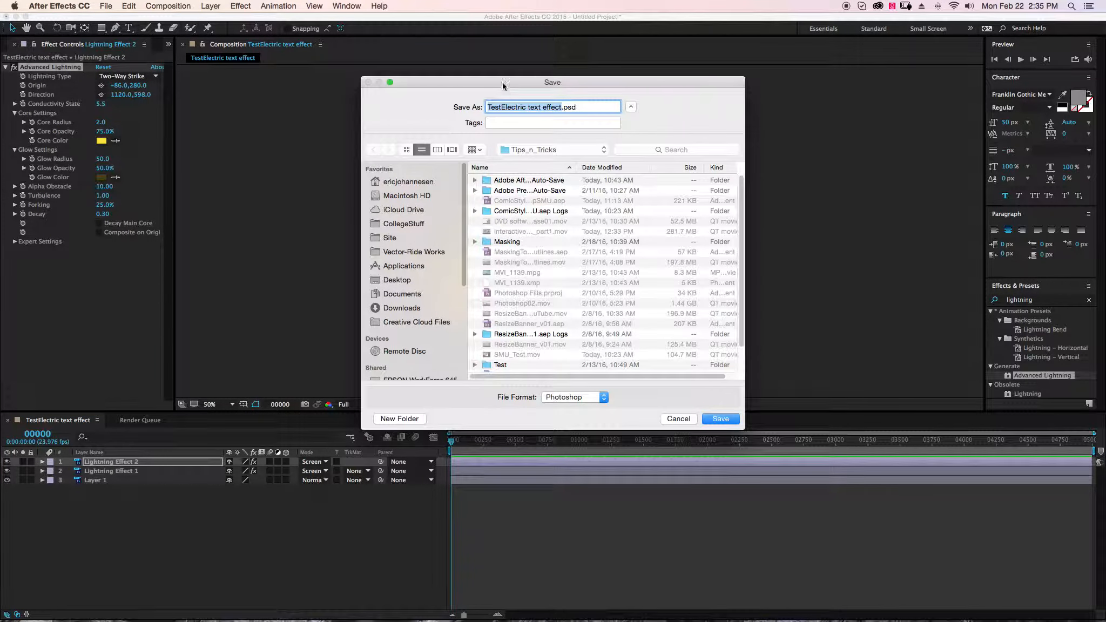
{"action": "left_click", "coordinate": [722, 420]}
{"action": "left_click", "coordinate": [578, 155]}
{"action": "left_click", "coordinate": [530, 107]}
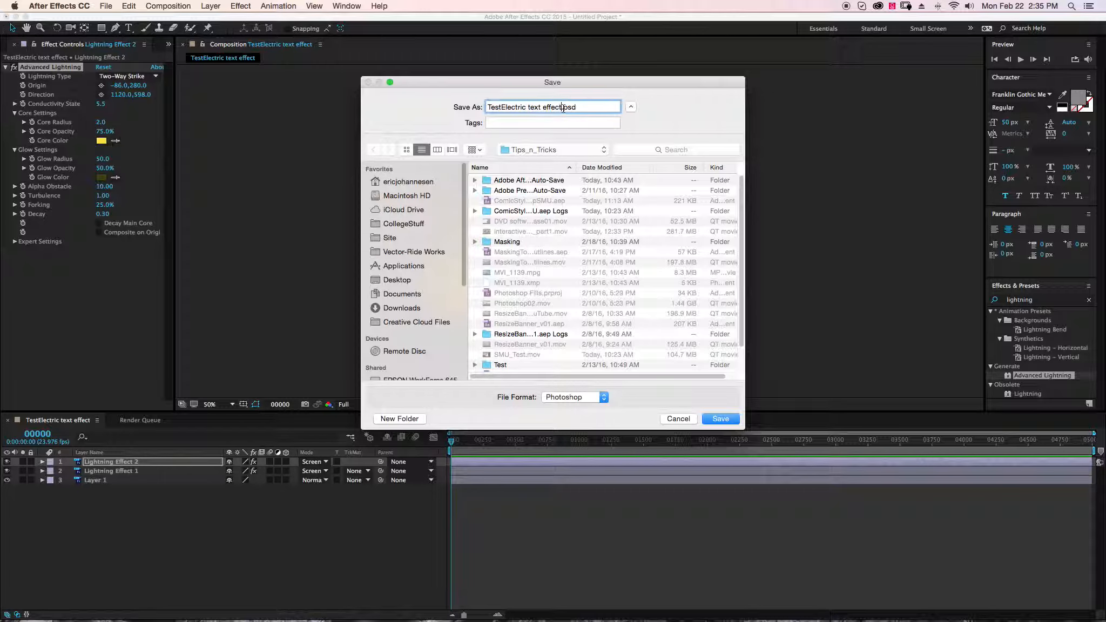
{"action": "key", "text": "BackSpace"}
{"action": "key", "text": "BackSpace"}
{"action": "key", "text": "BackSpace"}
{"action": "key", "text": "BackSpace"}
{"action": "key", "text": "Return"}
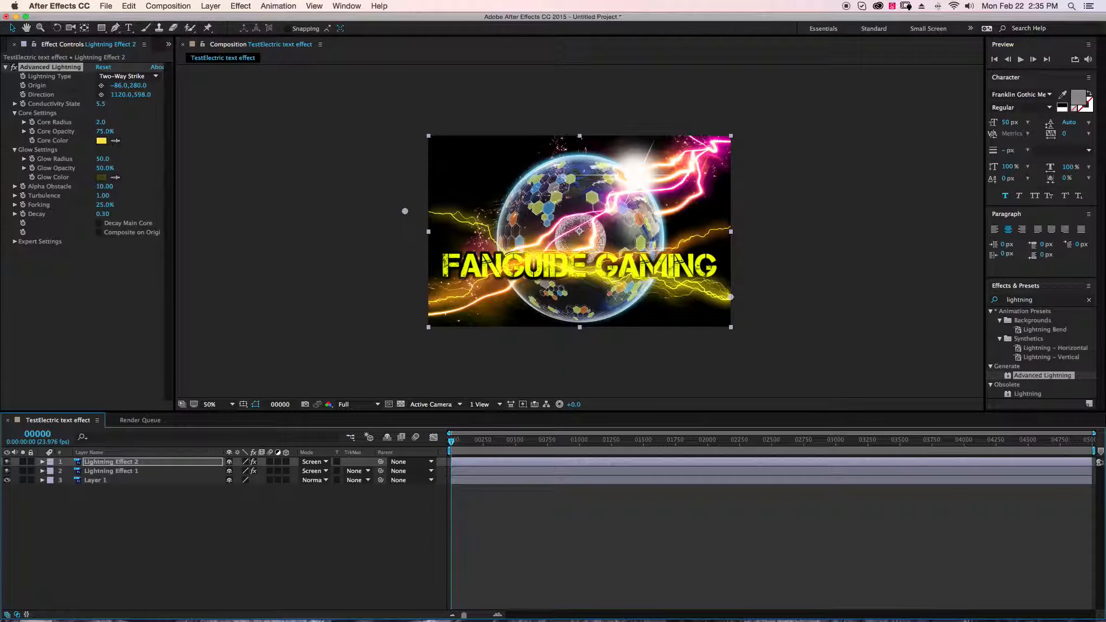
Step: Switch to Adobe Bridge and open TestElectric text vfx.psd from the Tips_n_Tricks folder in Photoshop
{"action": "key", "text": "super+Tab"}
{"action": "key", "text": "super+shift+Tab"}
{"action": "key", "text": "super+shift+Tab"}
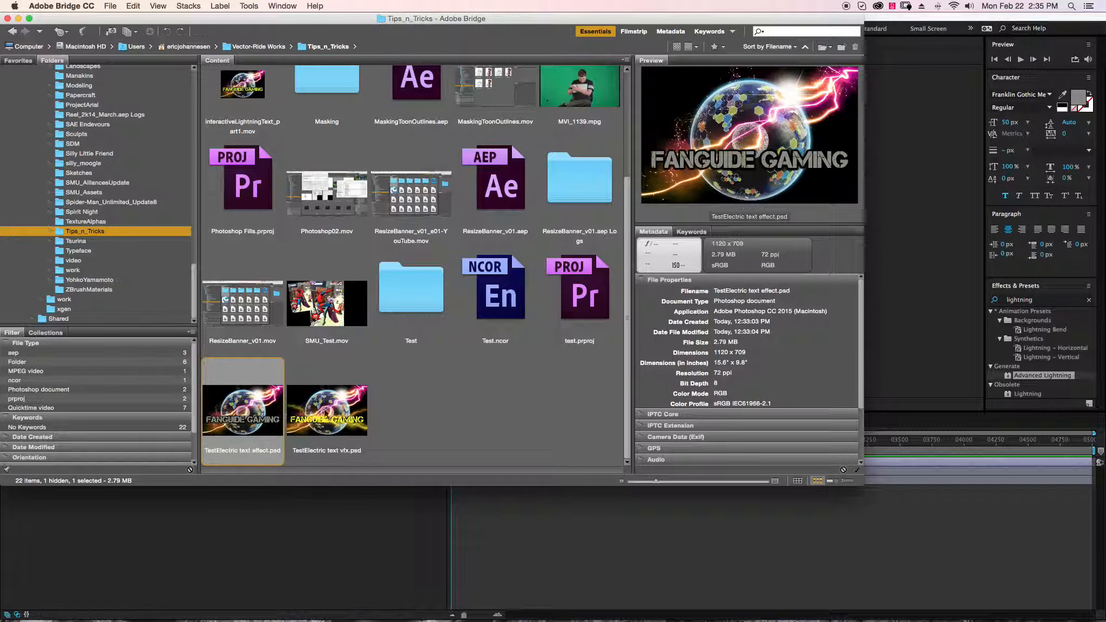
{"action": "left_click", "coordinate": [329, 414]}
{"action": "double_click", "coordinate": [332, 415]}
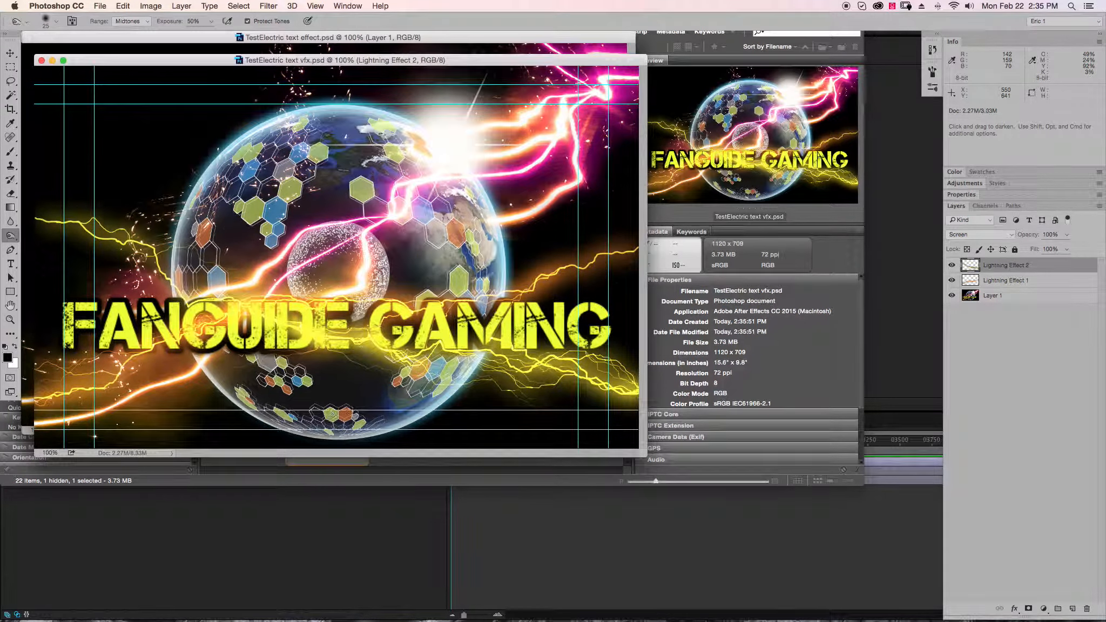